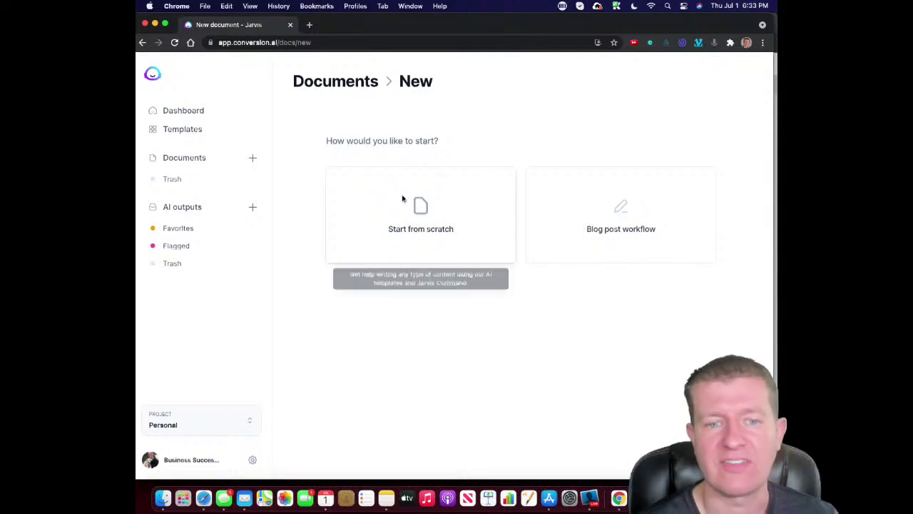
Step: Open a blank untitled Jarvis document using the 'Start from scratch' card
left_click(470, 222)
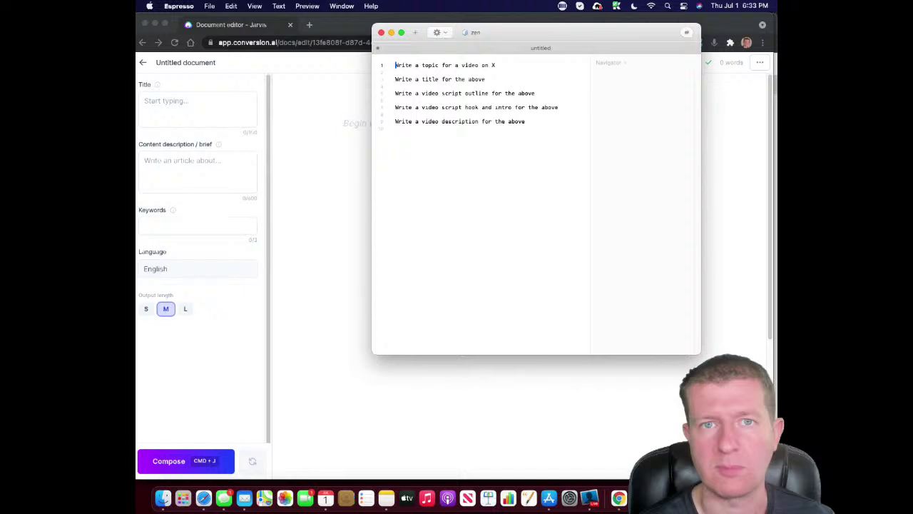
Step: Copy the Espresso prompt 'Write a topic for a video on X' into the Jarvis editor
left_click(345, 497)
triple_click(502, 69)
key("super+c")
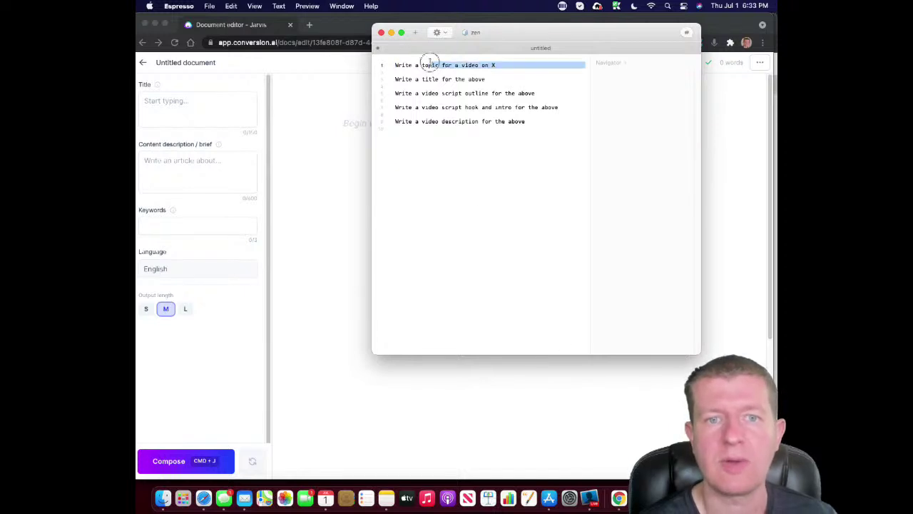
left_click(381, 62)
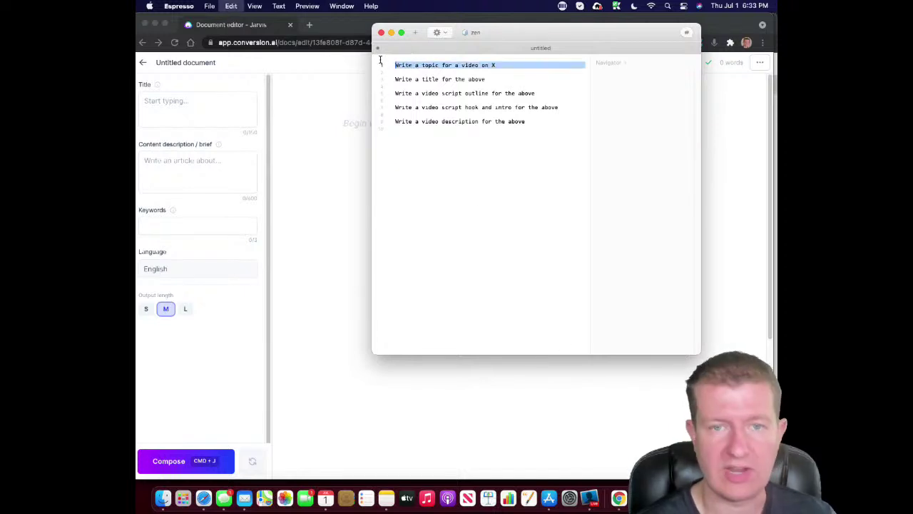
left_click(360, 120)
key("super+v")
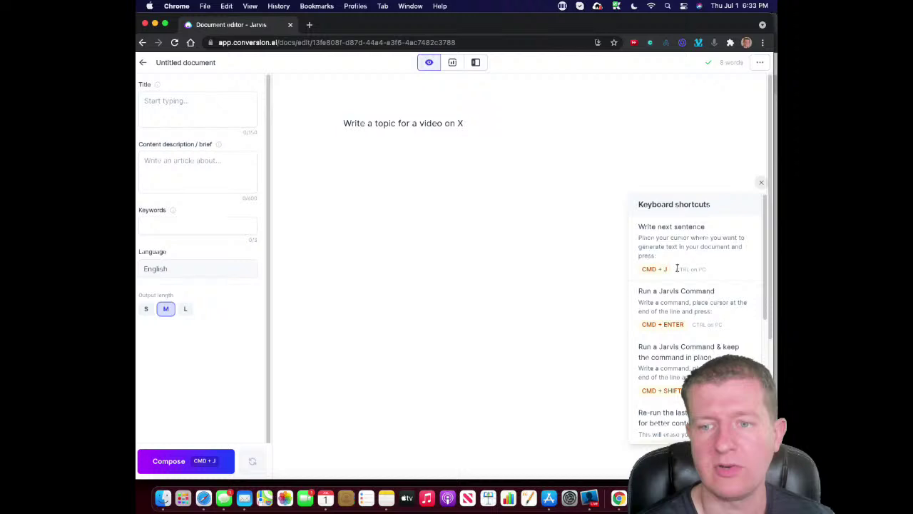
scroll(689, 284, "down", 2)
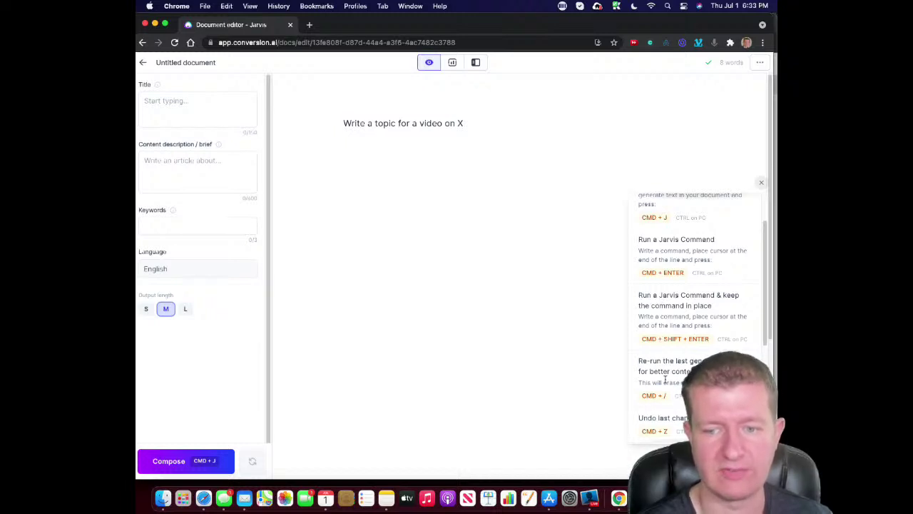
scroll(657, 372, "down", 2)
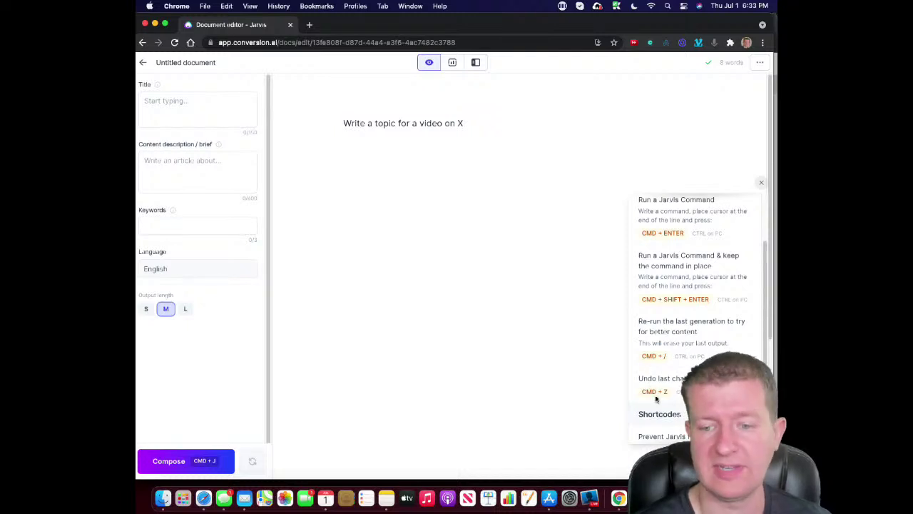
scroll(656, 394, "down", 2)
scroll(663, 390, "down", 3)
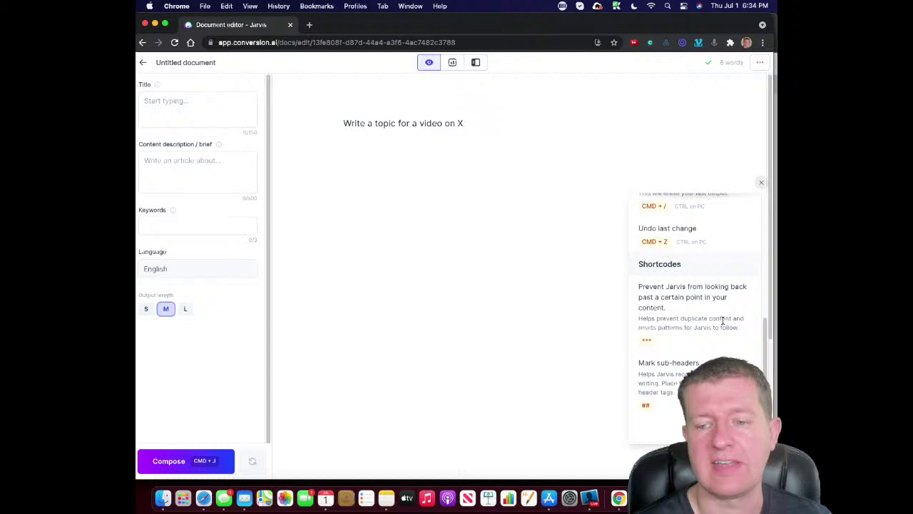
scroll(722, 321, "up", 5)
scroll(723, 321, "up", 3)
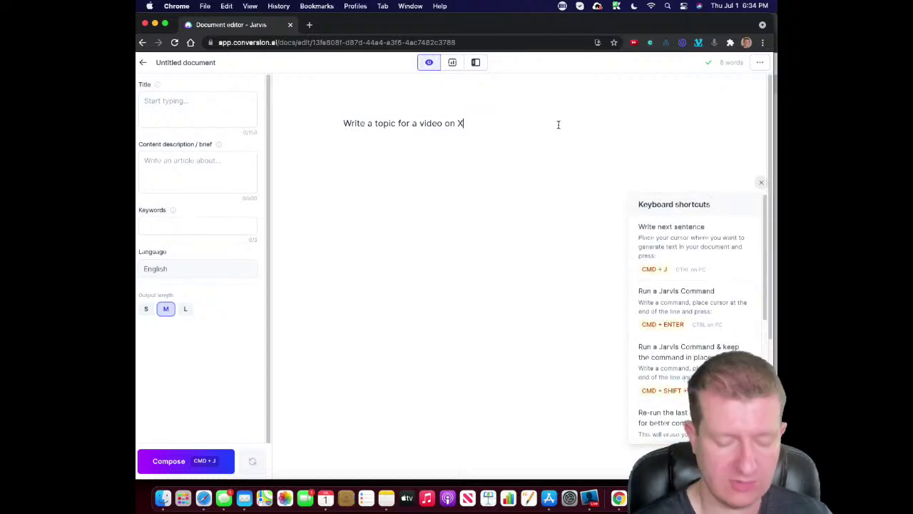
Step: Replace 'X' with 'weight loss' and run the prompt to generate five numbered tips
key("BackSpace")
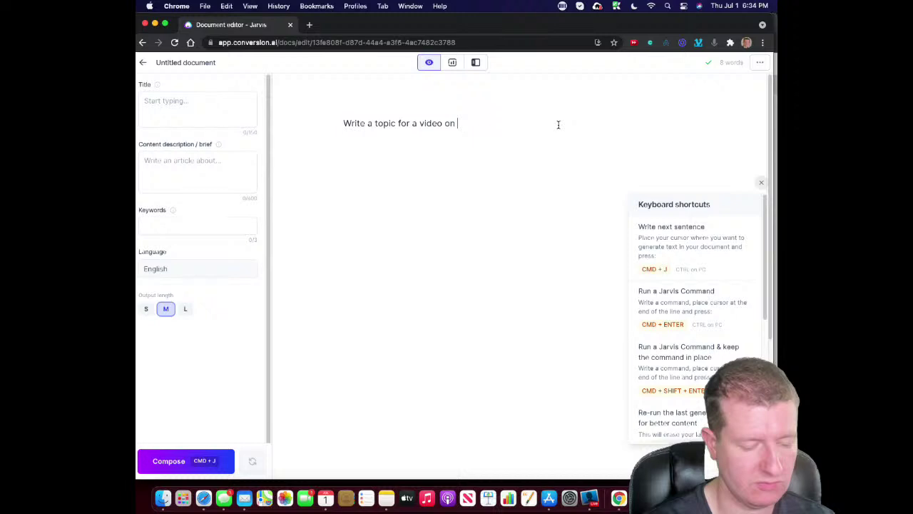
type("weight lo")
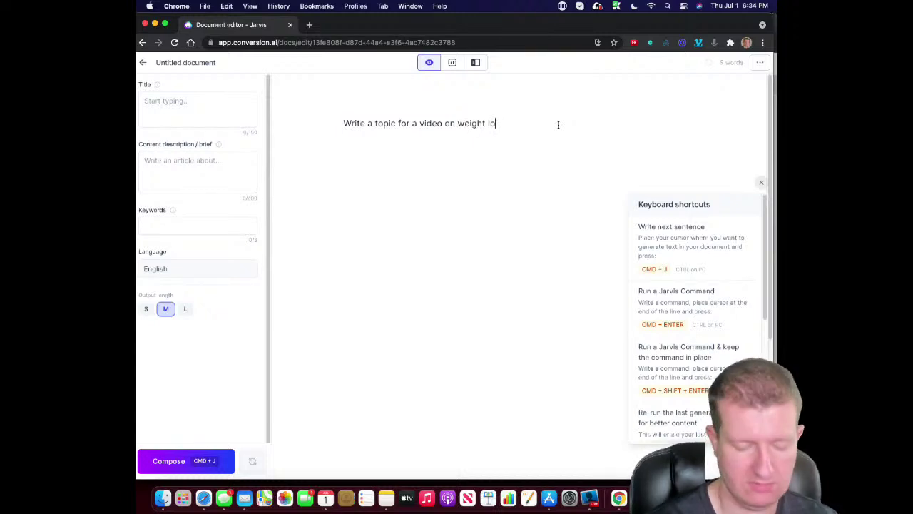
type("ss")
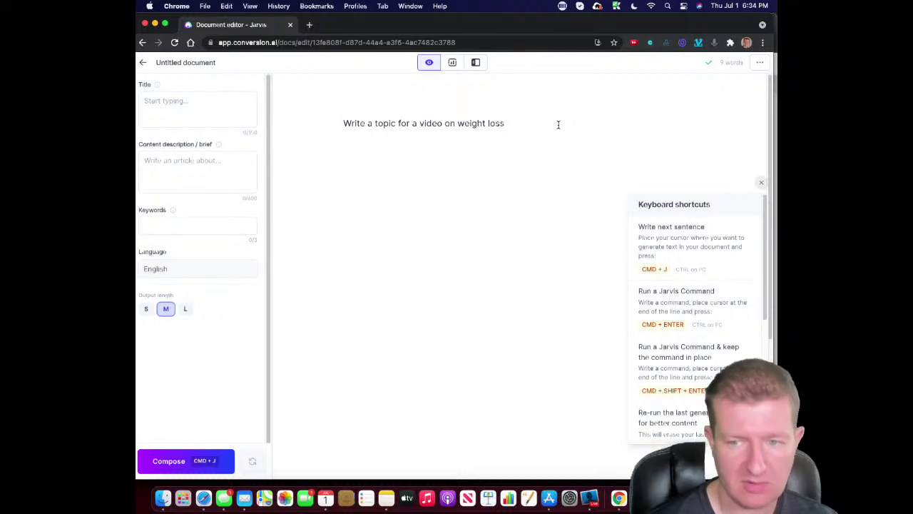
key("super+Return")
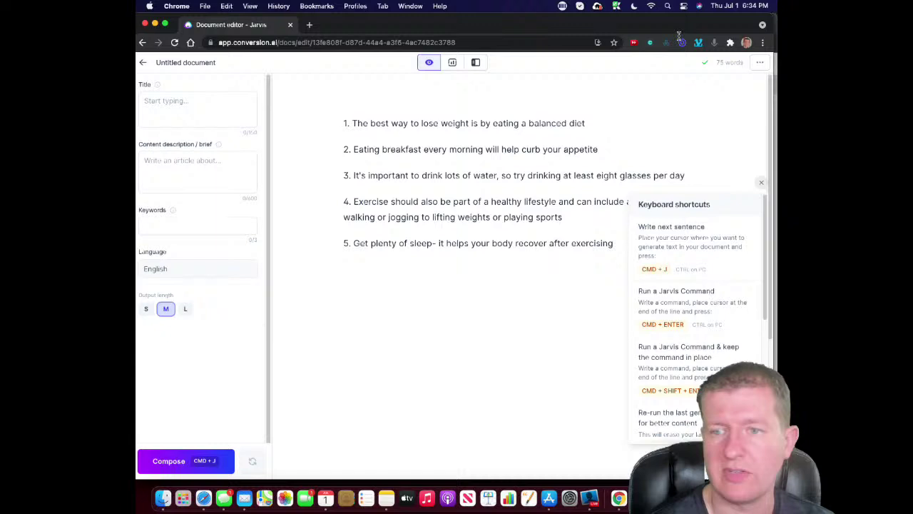
Step: Copy the prompt 'Write a title for the above' from Espresso and return to Chrome
left_click(761, 183)
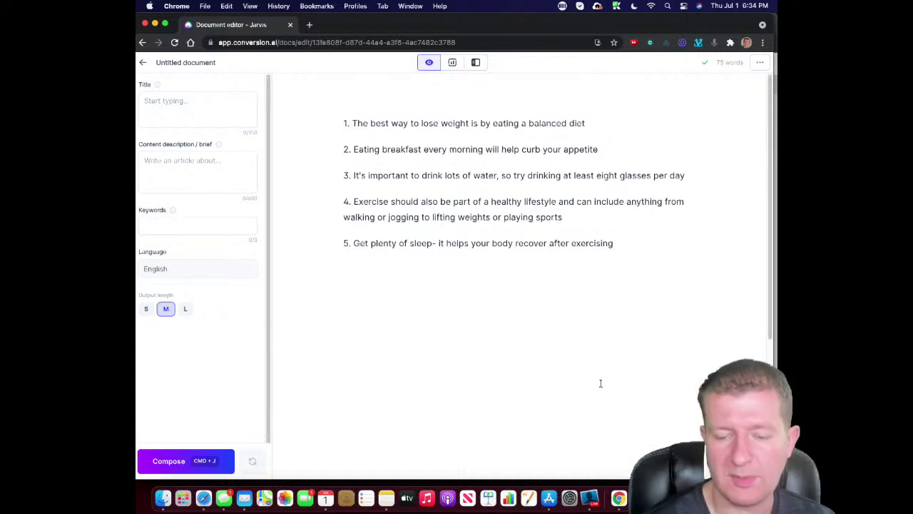
key("super+Tab")
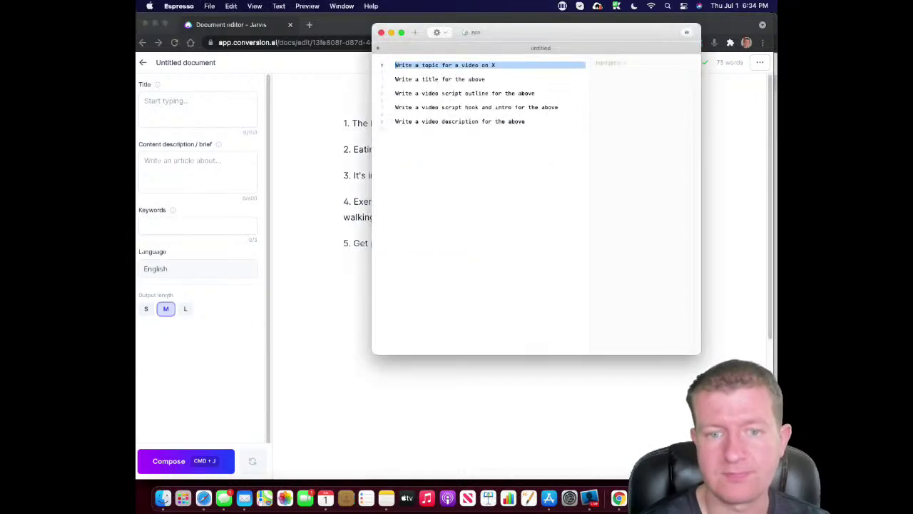
left_click_drag(493, 81, 378, 81)
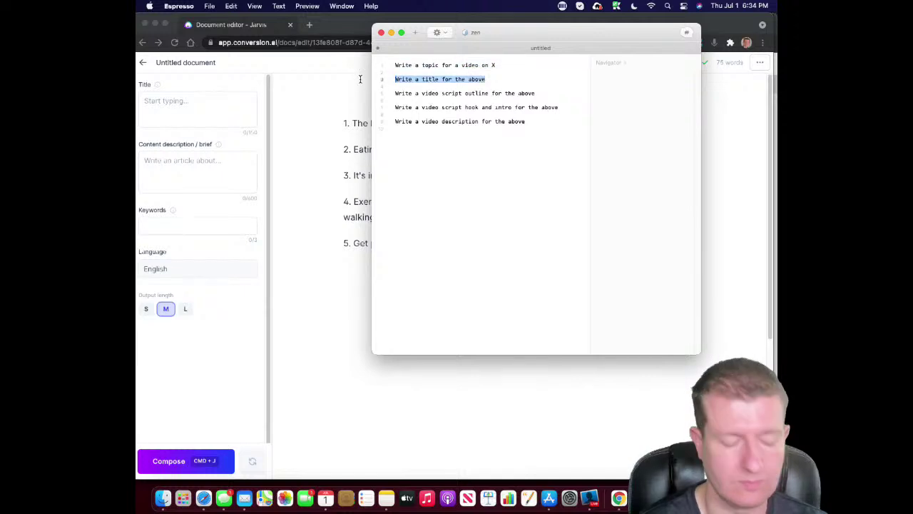
key("super+c")
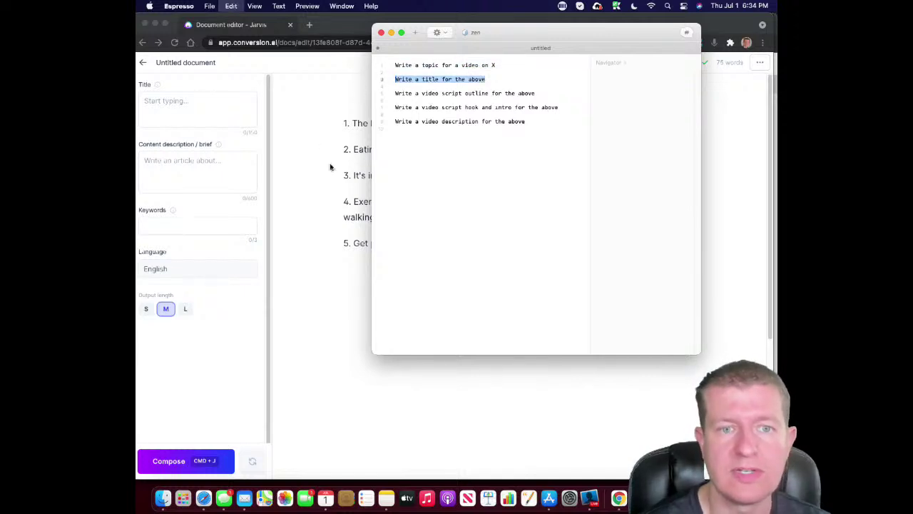
key("super+Tab")
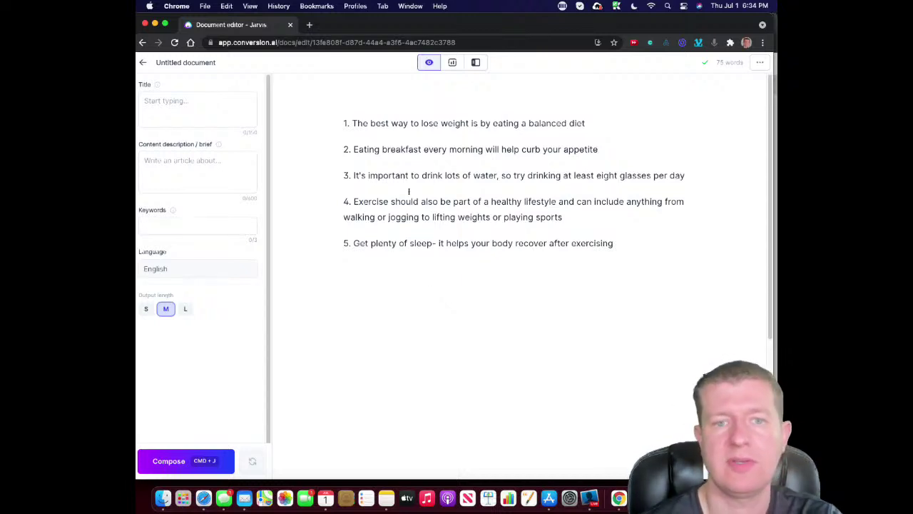
Step: Add 'Write a title for the above' below the first tip and generate titles
left_click(592, 125)
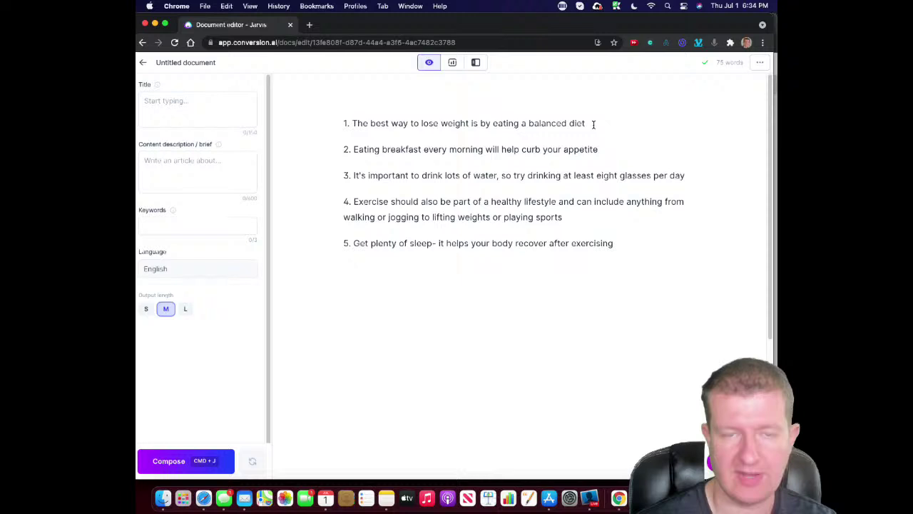
key("Return")
key("Return")
type("Write a title for the above")
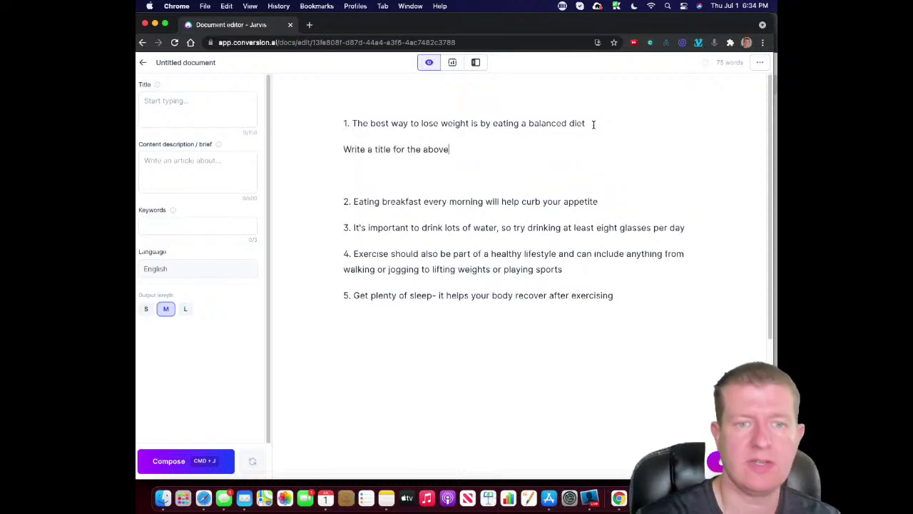
left_click_drag(353, 127, 337, 125)
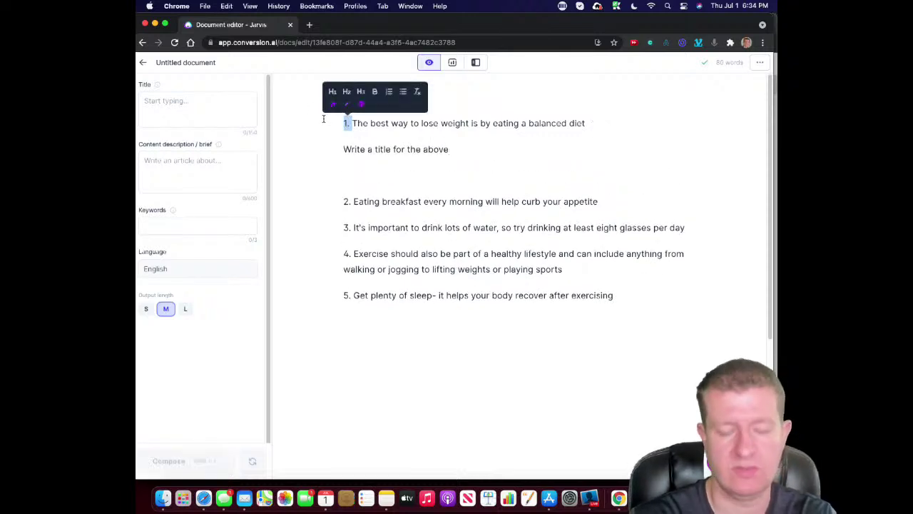
key("BackSpace")
key("super+shift+Left")
key("super+j")
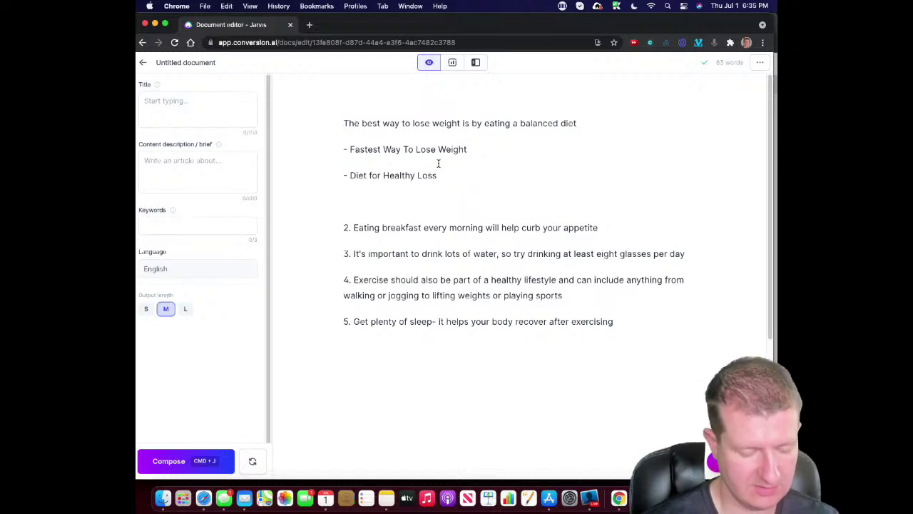
Step: Regenerate the titles and trim one to 'Title: The Best Way To Lose Weight'
key("shift+Up")
key("shift+Up")
key("BackSpace")
key("super+j")
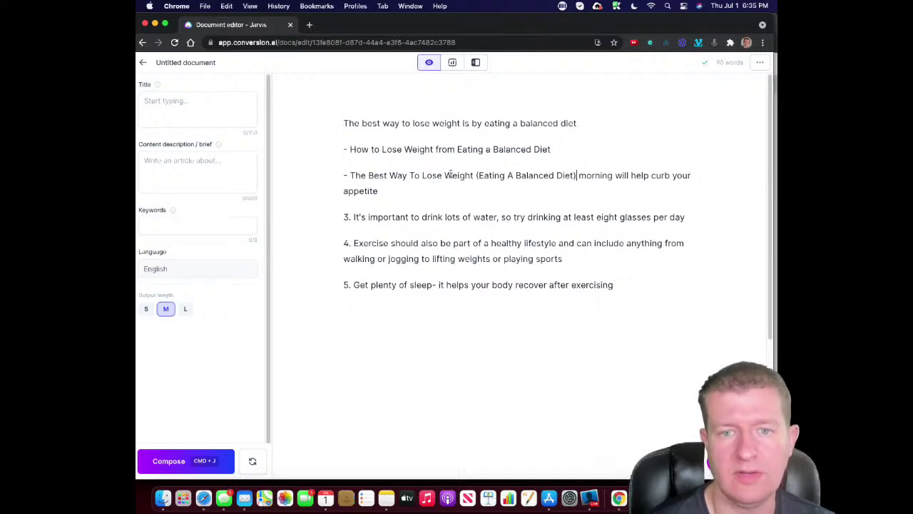
key("Return")
key("Return")
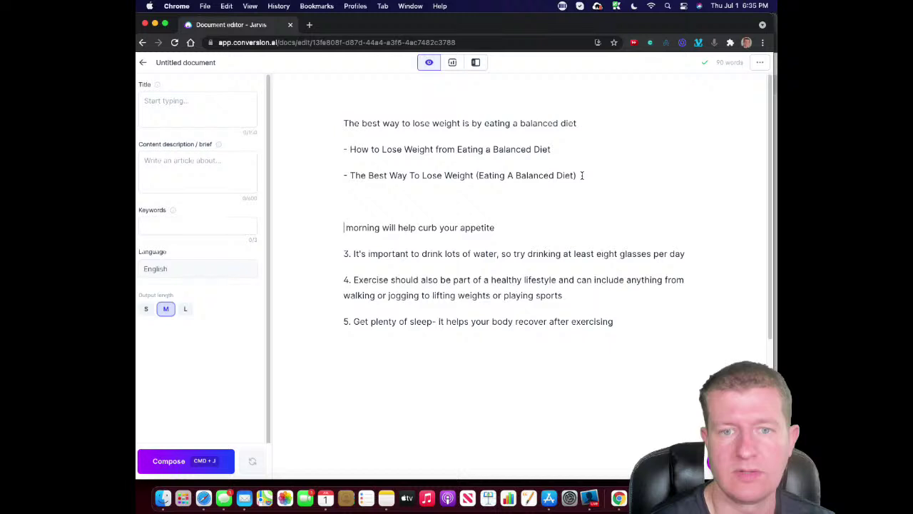
left_click_drag(582, 174, 473, 174)
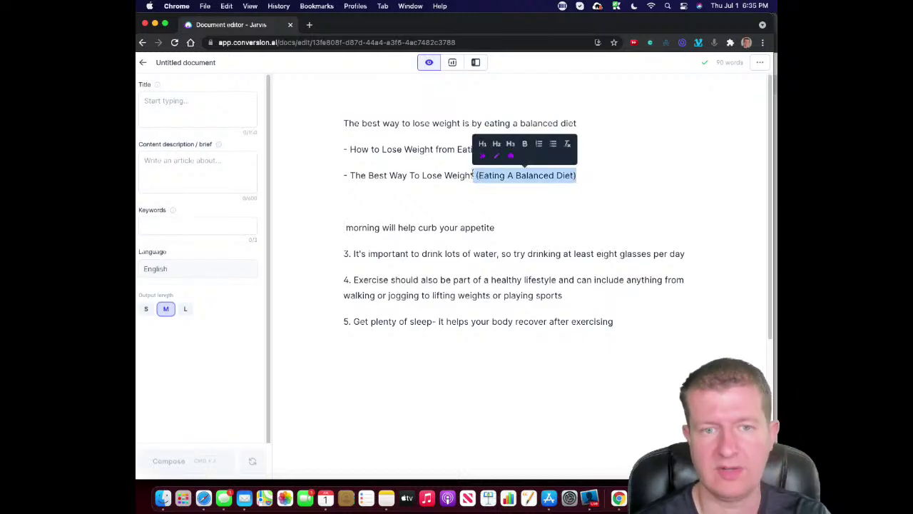
key("BackSpace")
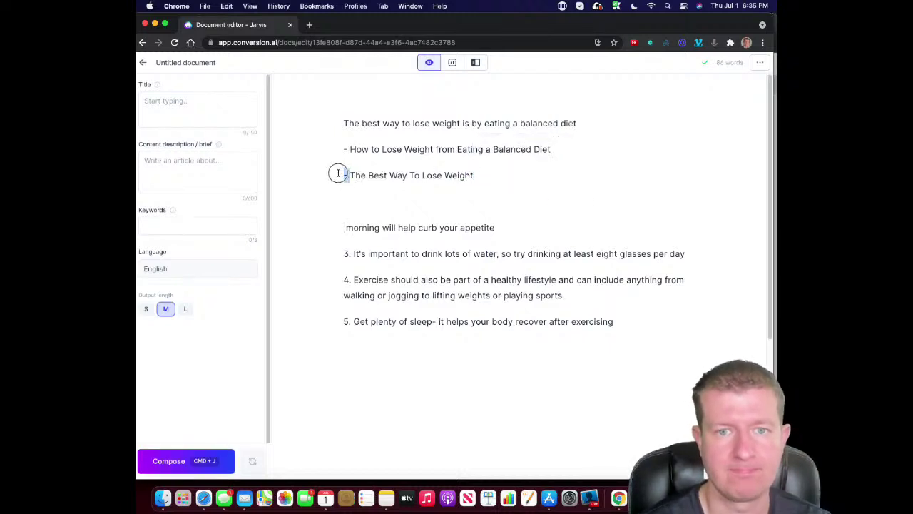
type("T")
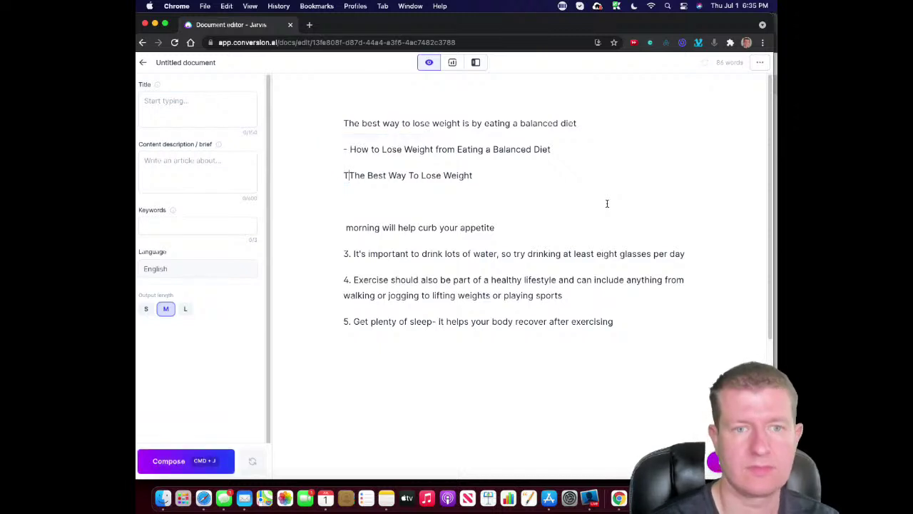
type("itle:")
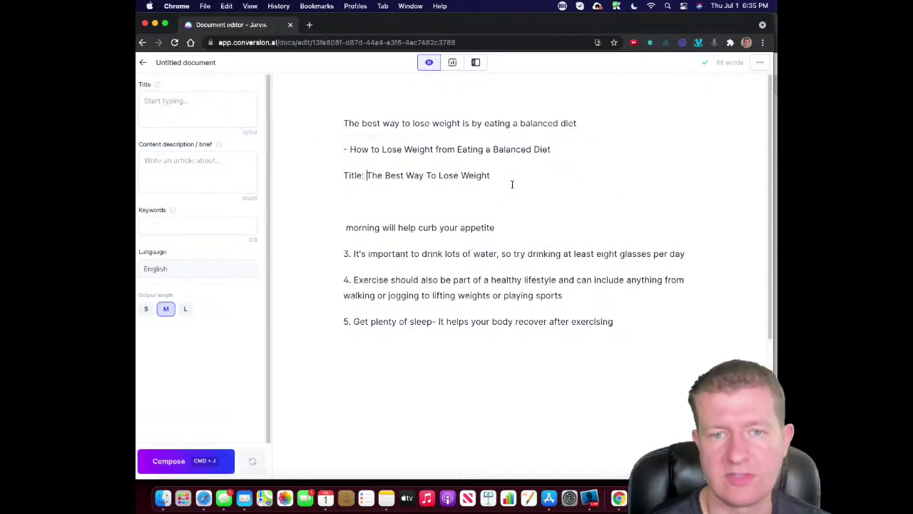
left_click(507, 169)
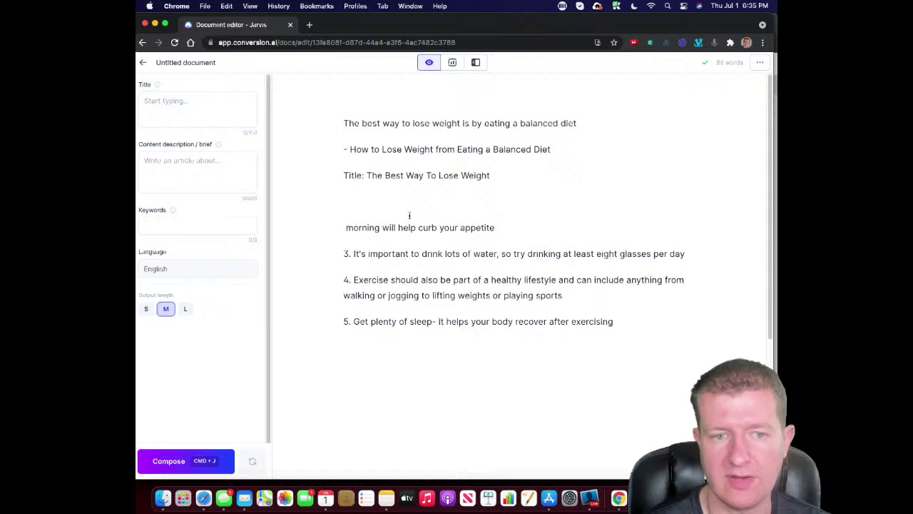
Step: Delete the leftover old tip list and the two draft lines above the title
mouse_move(410, 215)
left_mouse_down()
mouse_move(376, 248)
mouse_move(652, 359)
left_mouse_up()
key("BackSpace")
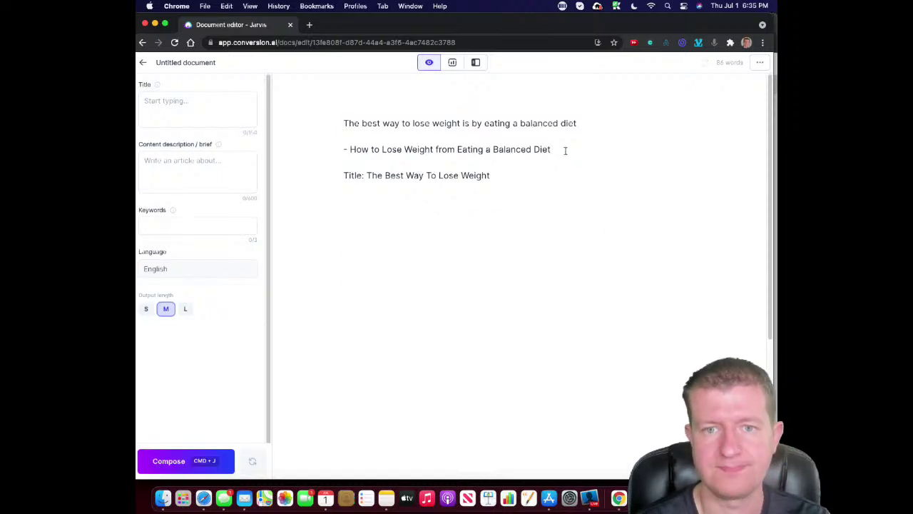
mouse_move(565, 150)
left_mouse_down()
mouse_move(396, 117)
mouse_move(312, 86)
left_mouse_up()
key("BackSpace")
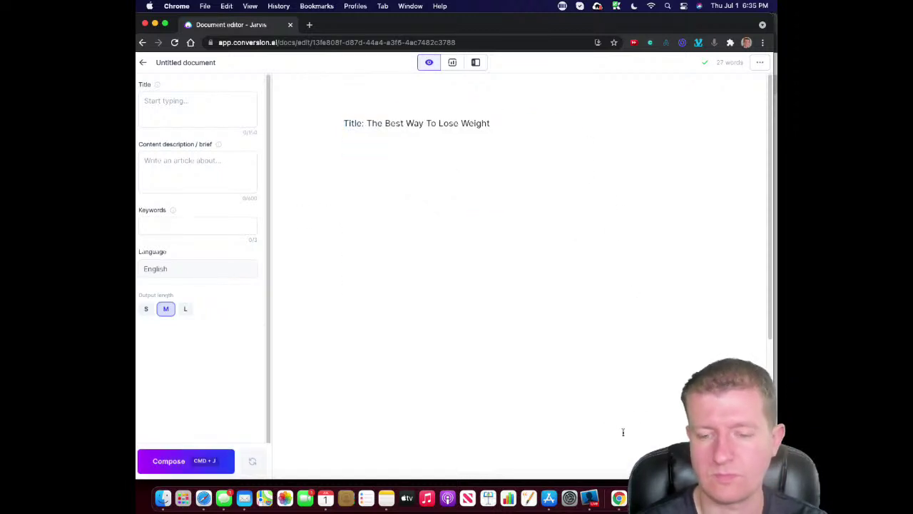
Step: Paste the video-script outline prompt under the title and compose repeatedly, producing nine-plus numbered tips
left_click(589, 497)
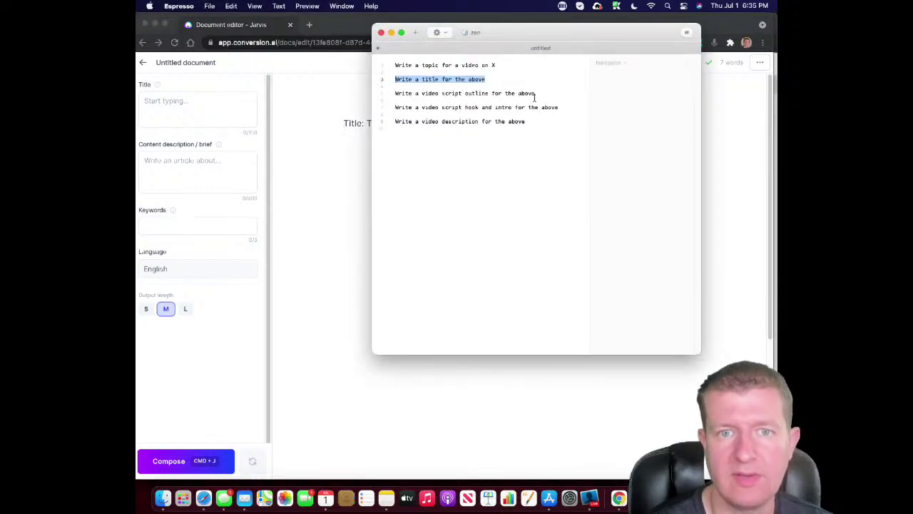
left_click_drag(535, 93, 369, 94)
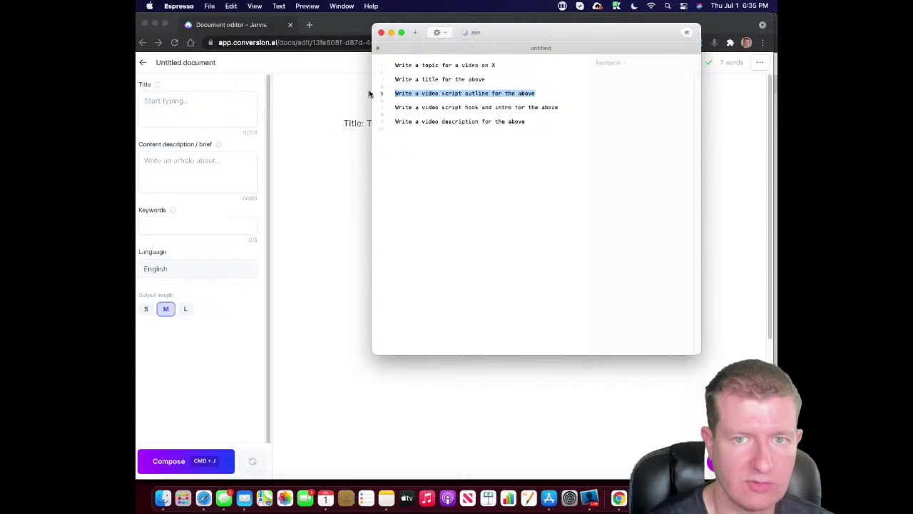
left_click(339, 137)
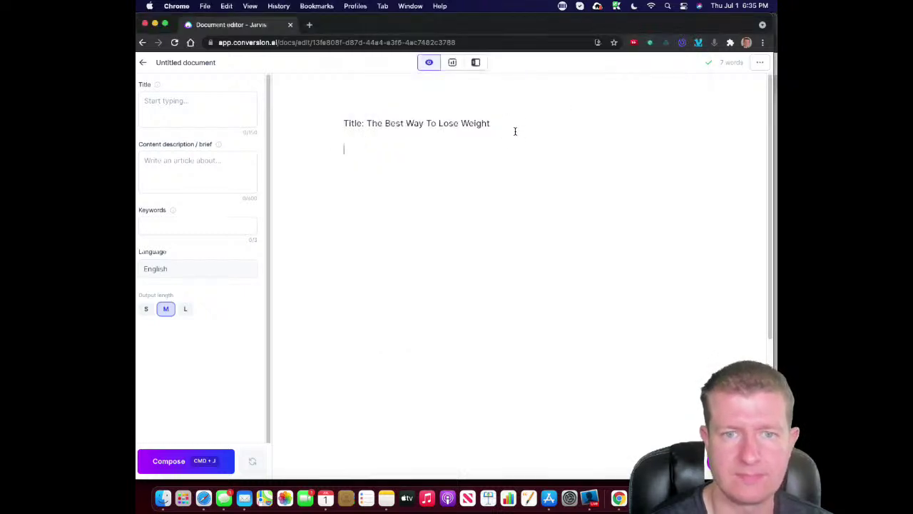
key("super+v")
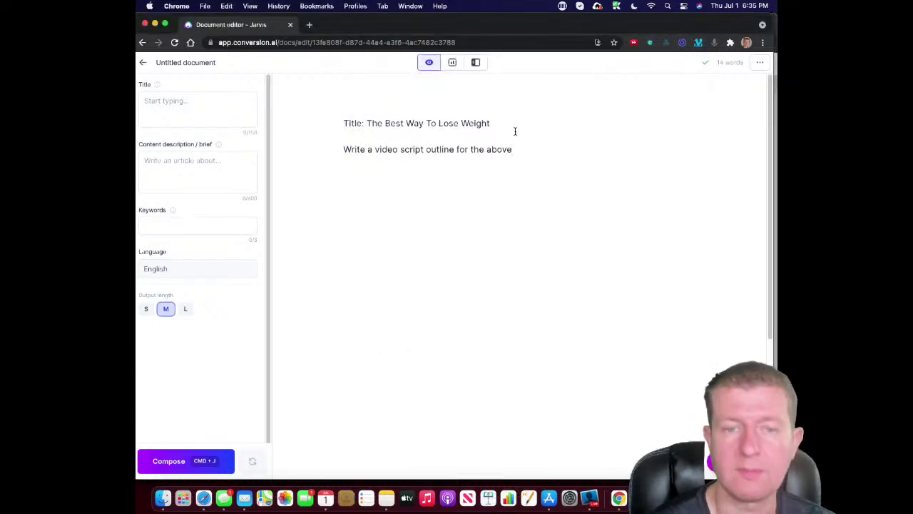
key("super+j")
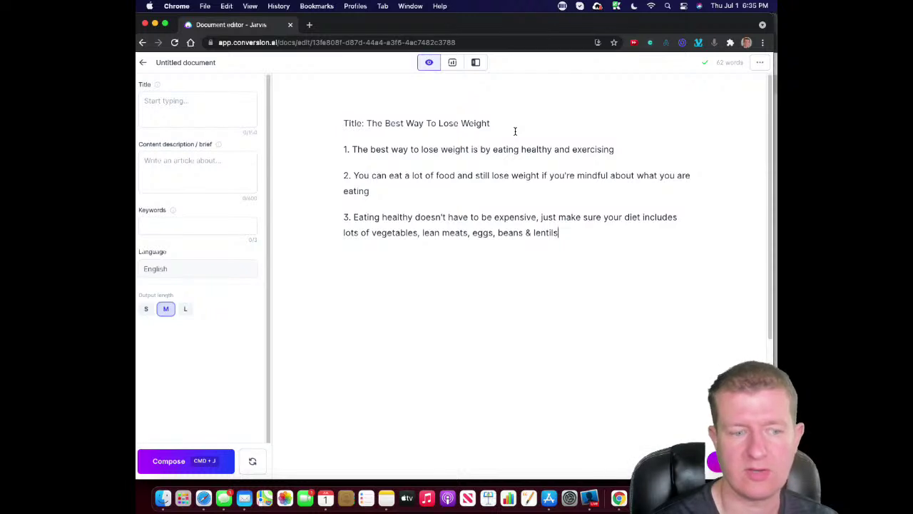
key("super+j")
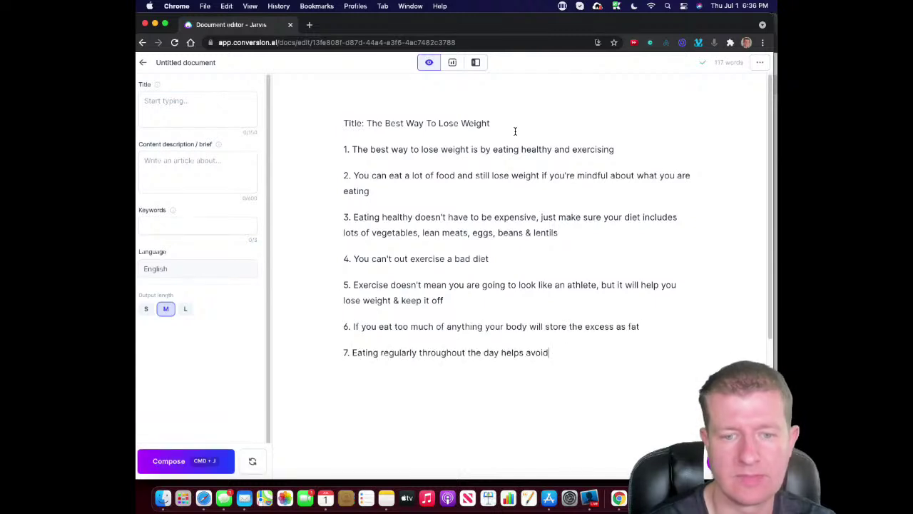
key("super+j")
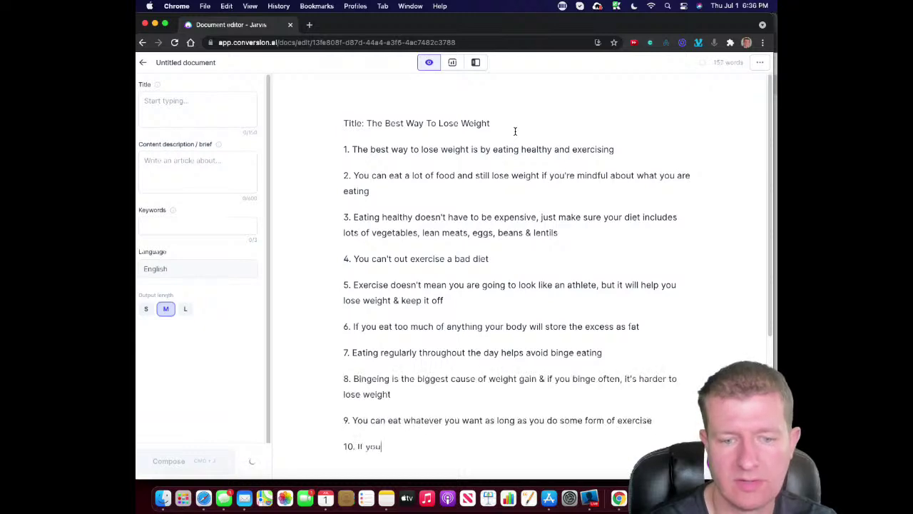
Step: Remove the unfinished '11. The' item and change the title to 'The 10 Best Ways To Lose Weight'
scroll(400, 157, "down", 1)
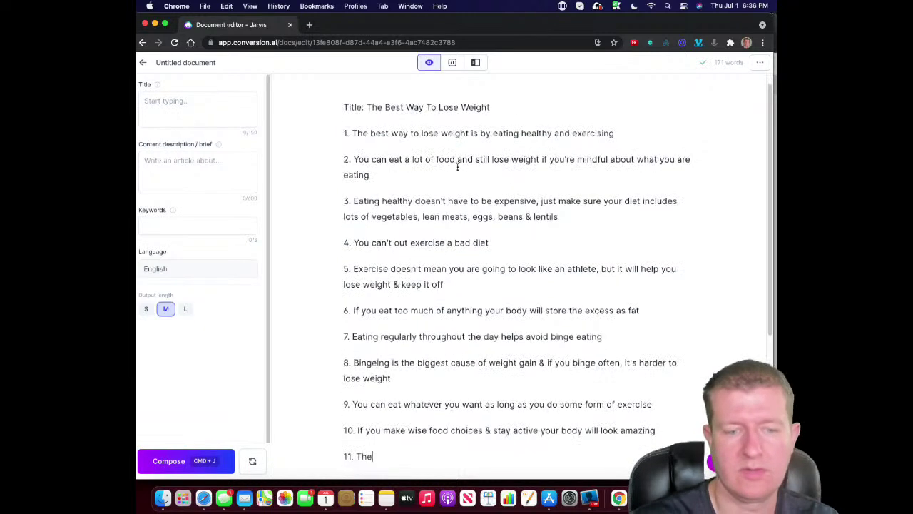
key("BackSpace")
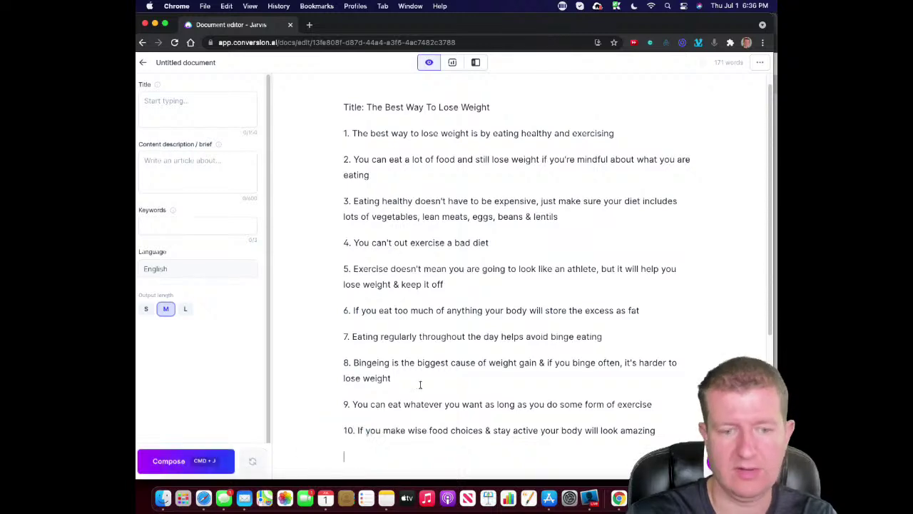
scroll(418, 383, "up", 1)
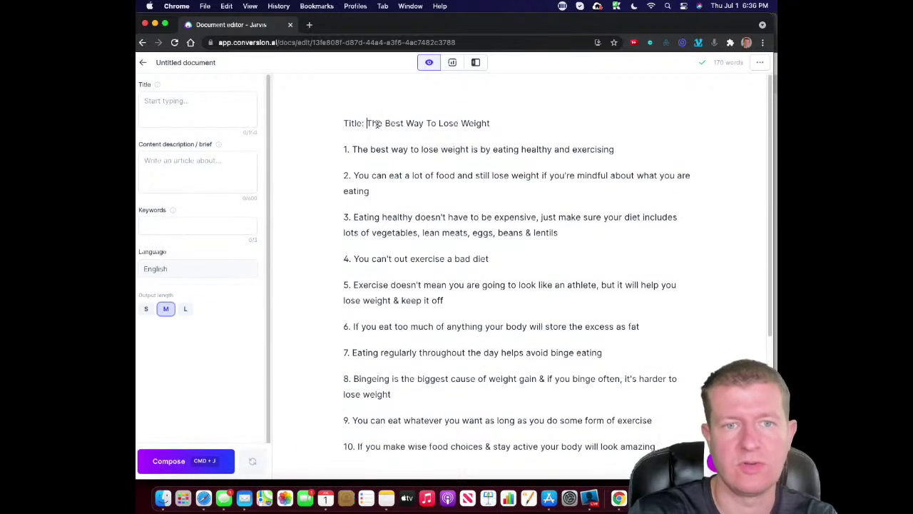
double_click(375, 123)
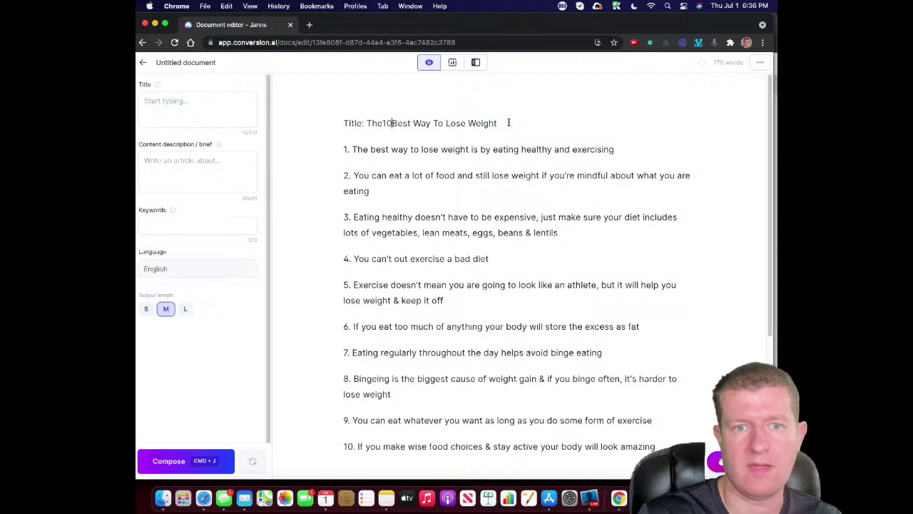
type("10")
left_click(433, 123)
type("s")
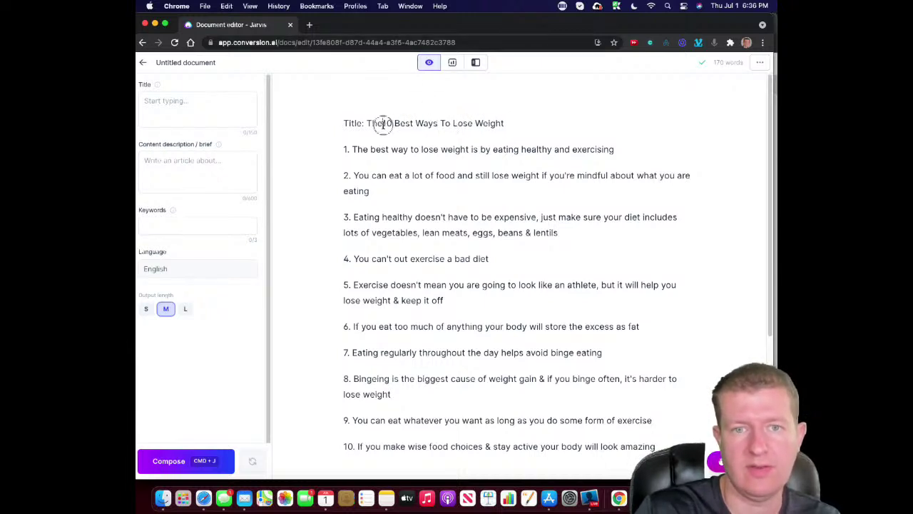
Step: Select the hook-and-intro prompt in the Espresso prompt list
scroll(578, 212, "down", 5)
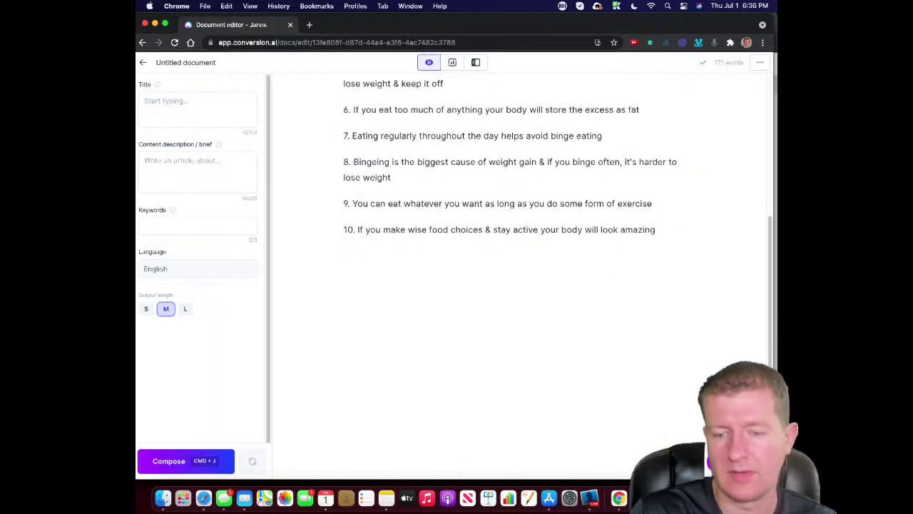
left_click(589, 497)
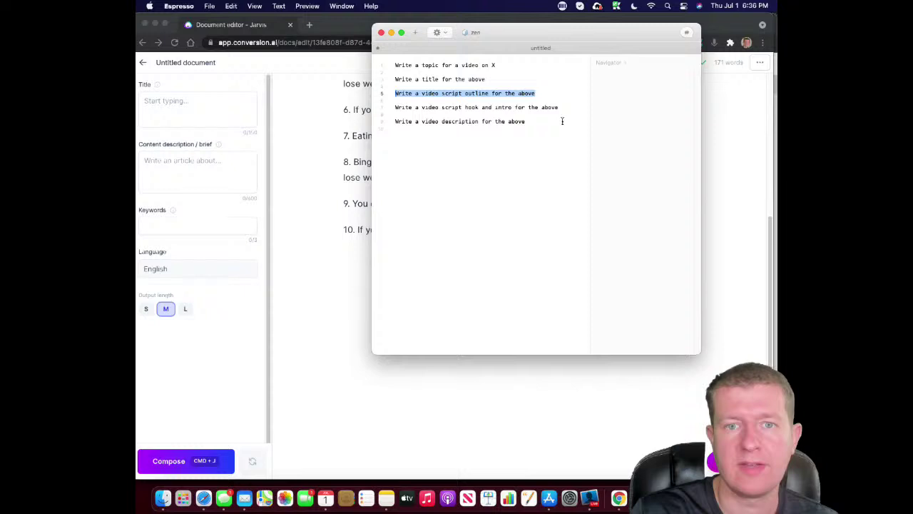
left_click_drag(568, 112, 390, 106)
key("super+c")
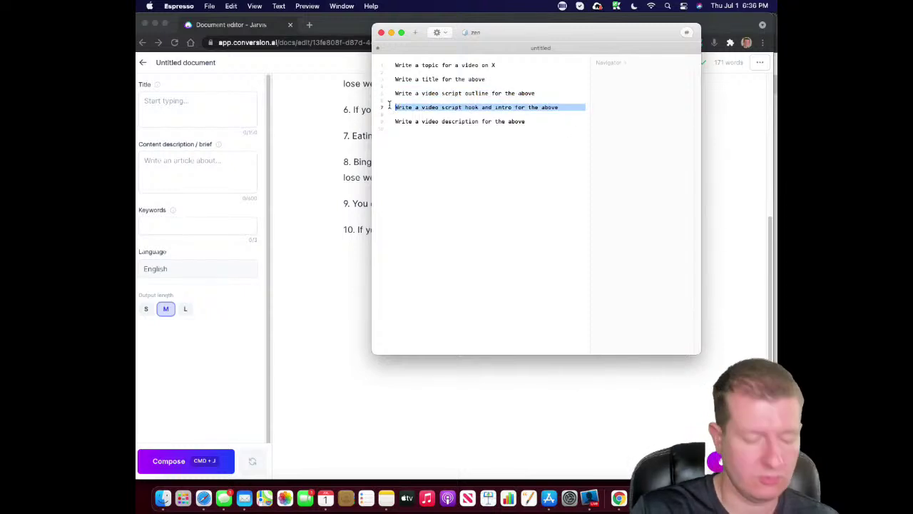
Step: Paste the hook-and-intro prompt after item 10, compose, undo the duplicated outline, and compose again
left_click(356, 258)
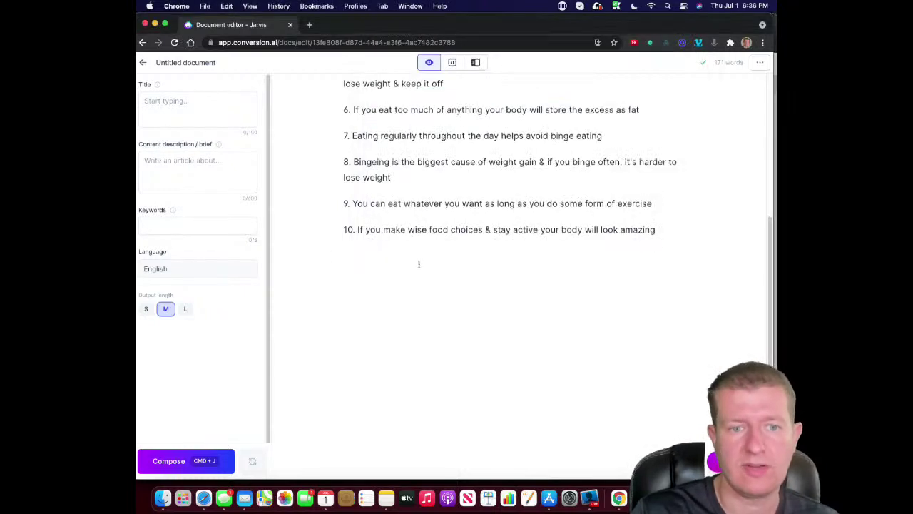
key("super+v")
key("super+j")
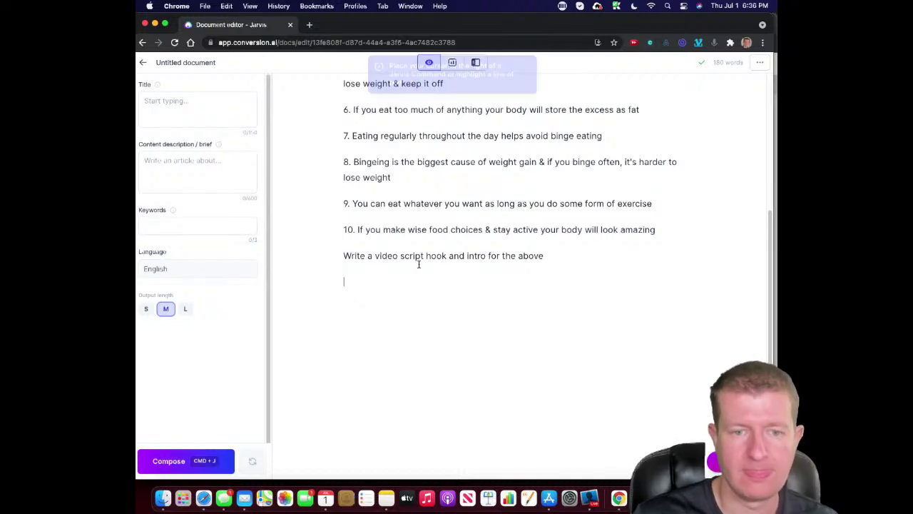
left_click(501, 279)
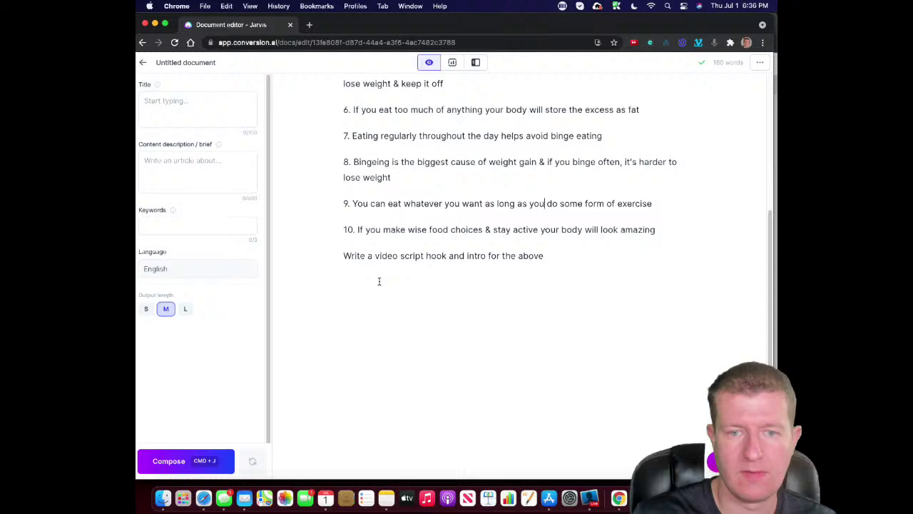
key("super+shift+Left")
key("super+j")
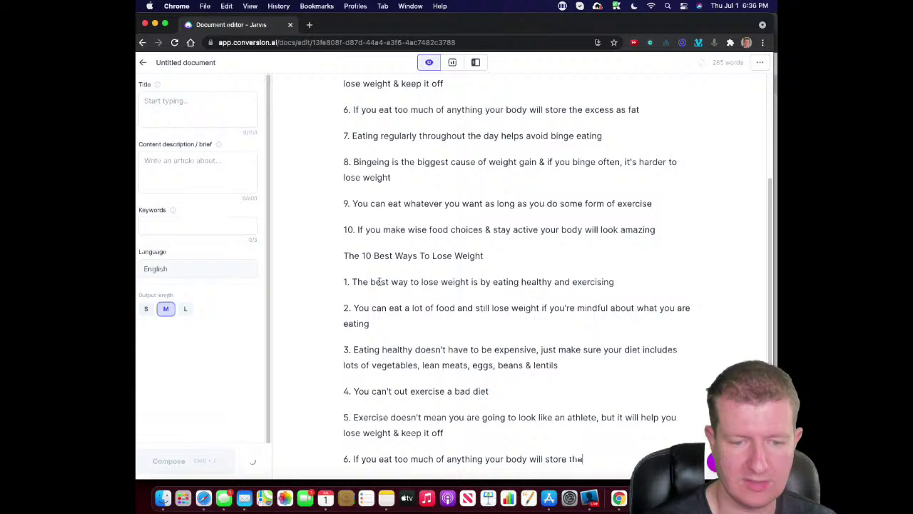
key("super+z")
key("super+j")
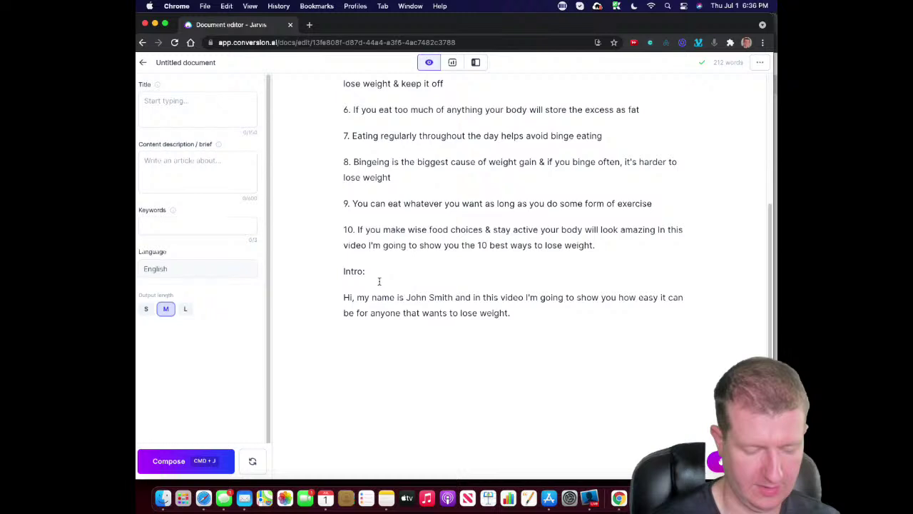
Step: Compose four more times, adding paragraphs on mindset, eating healthy and portion control
key("super+j")
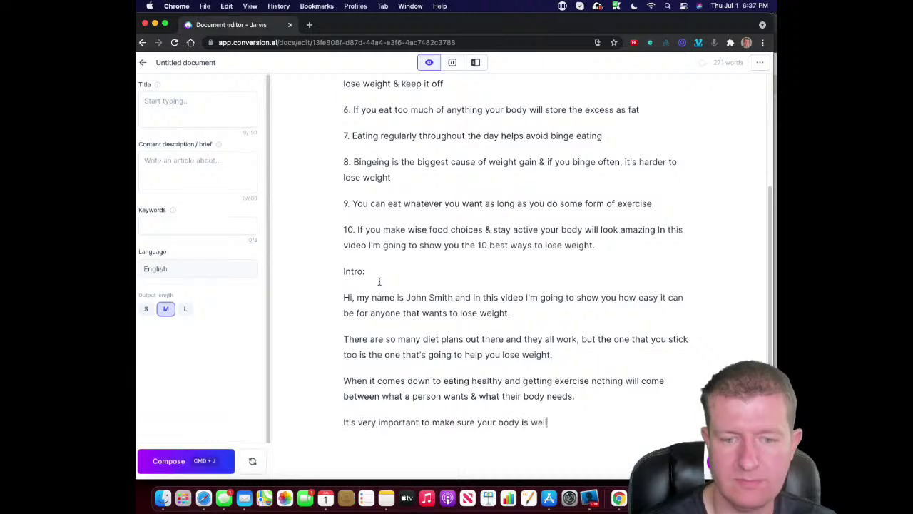
key("super+j")
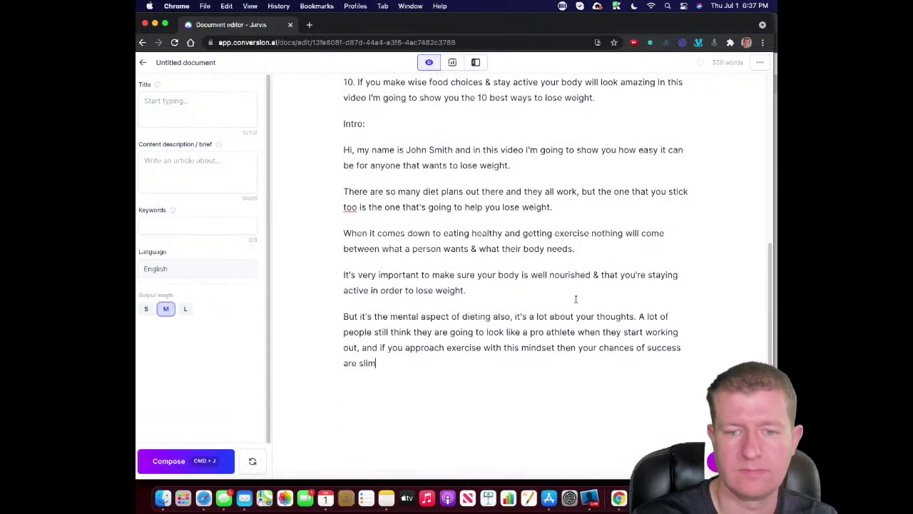
key("super+j")
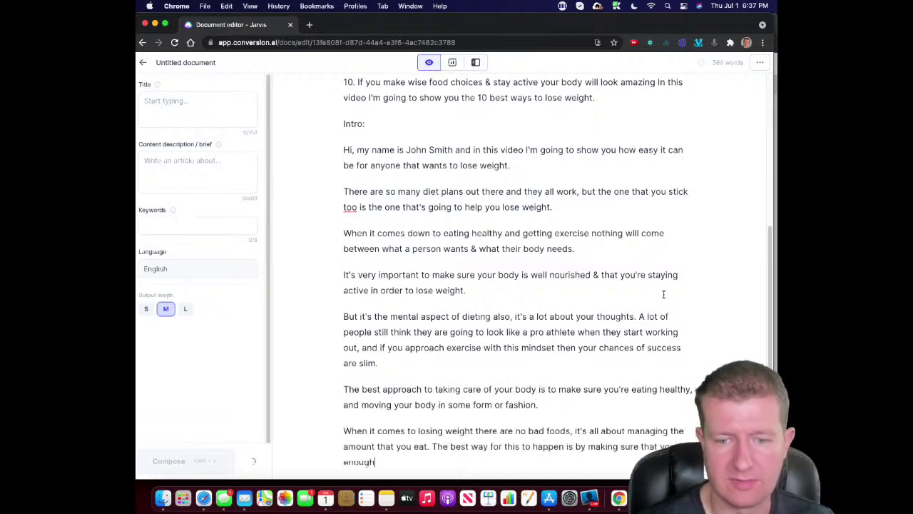
key("super+j")
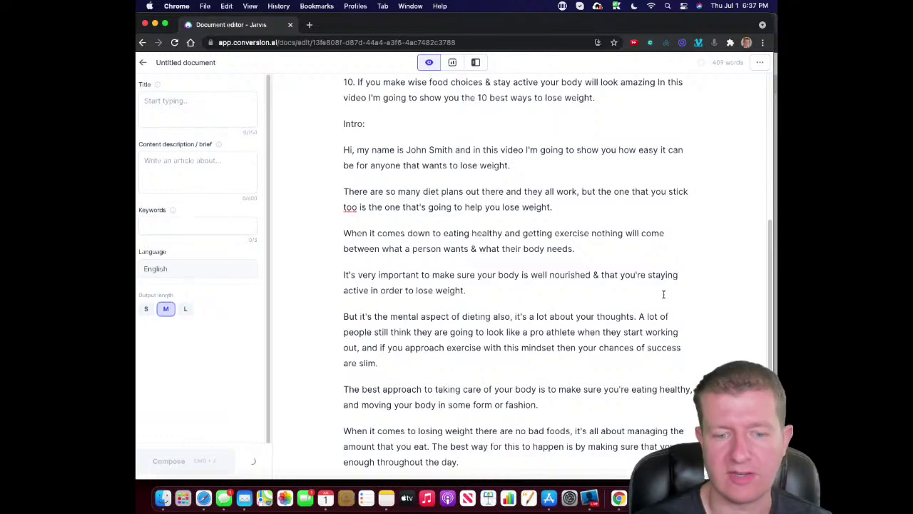
scroll(646, 303, "down", 5)
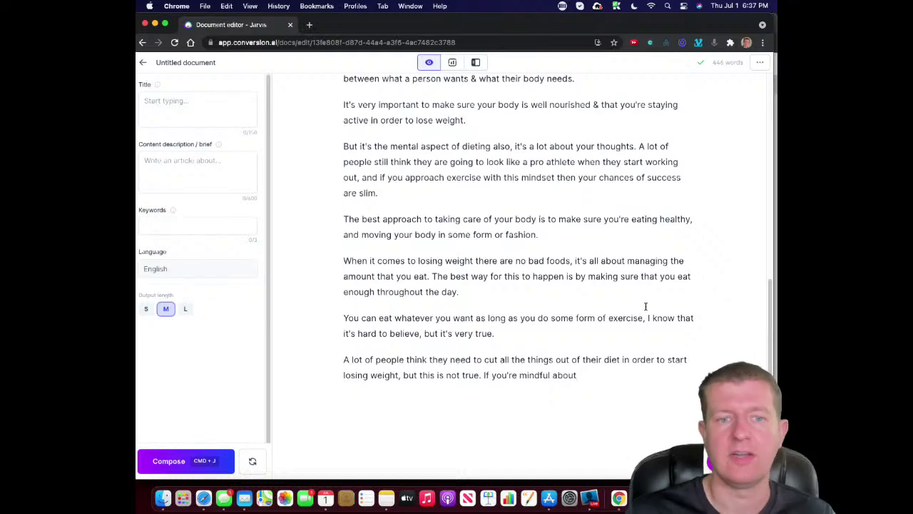
Step: Keep composing until the script ends with an exercise paragraph and a closing sign-off
scroll(631, 314, "up", 5)
scroll(634, 316, "up", 5)
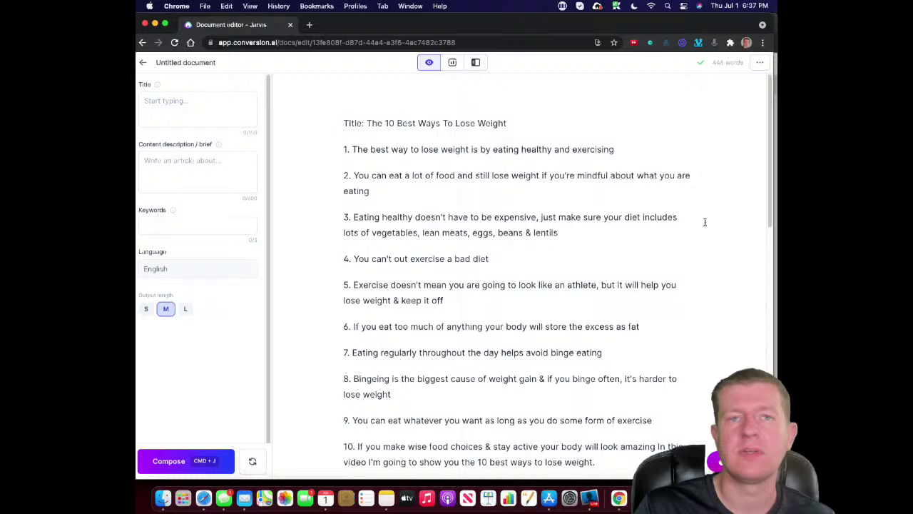
scroll(692, 246, "down", 5)
scroll(689, 255, "down", 5)
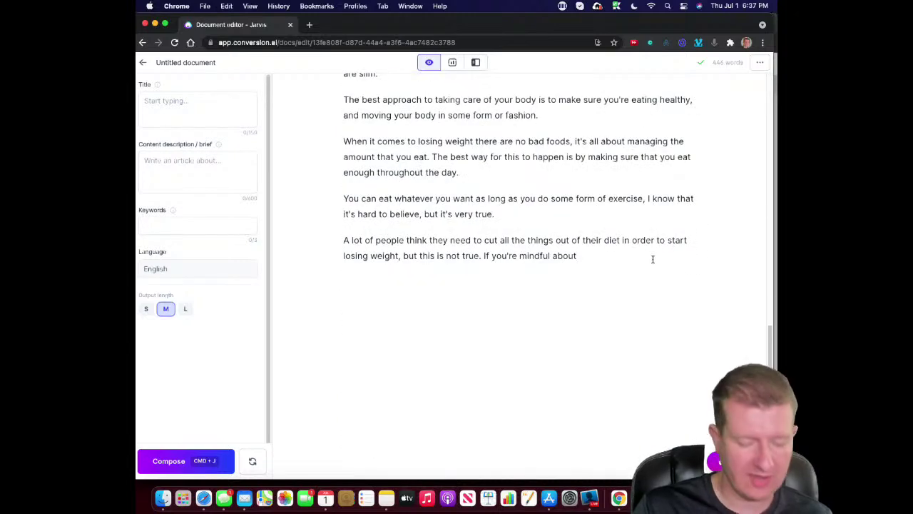
key("super+j")
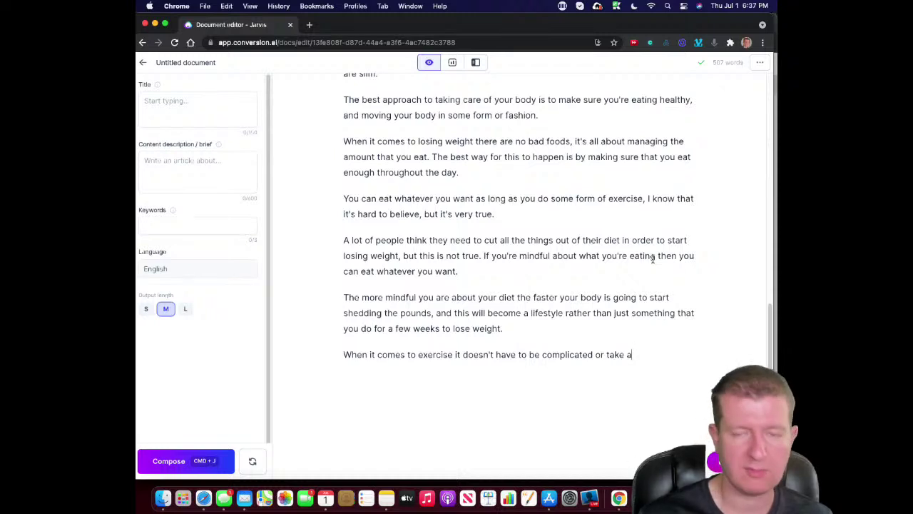
key("super+j")
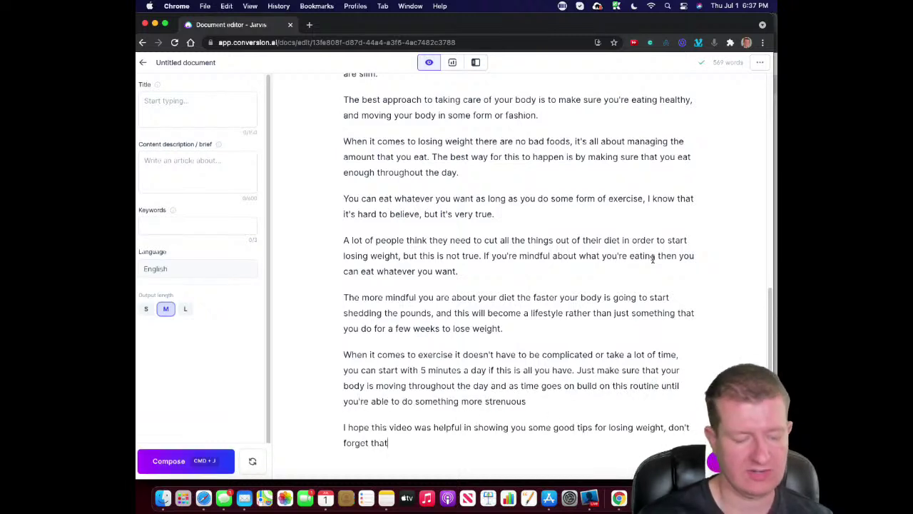
key("super+j")
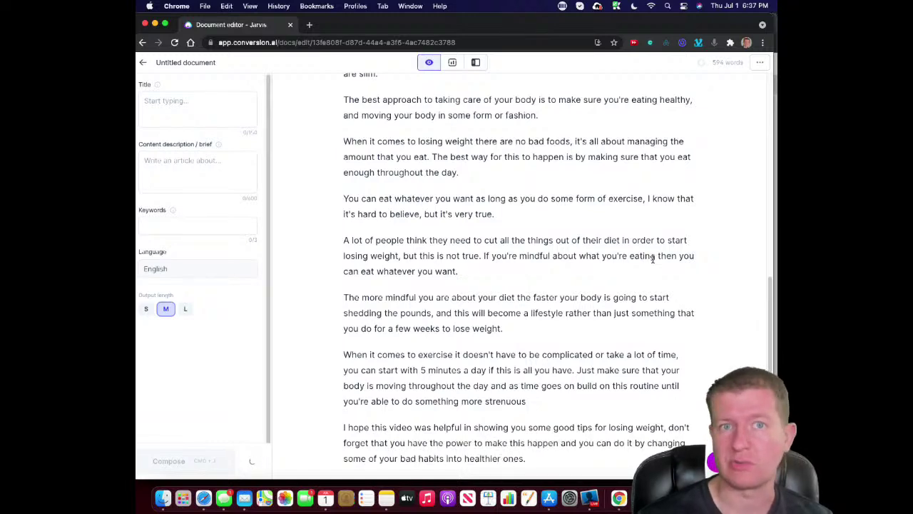
Step: Delete the generated Blog, Book and Twitter link lines
scroll(677, 357, "down", 3)
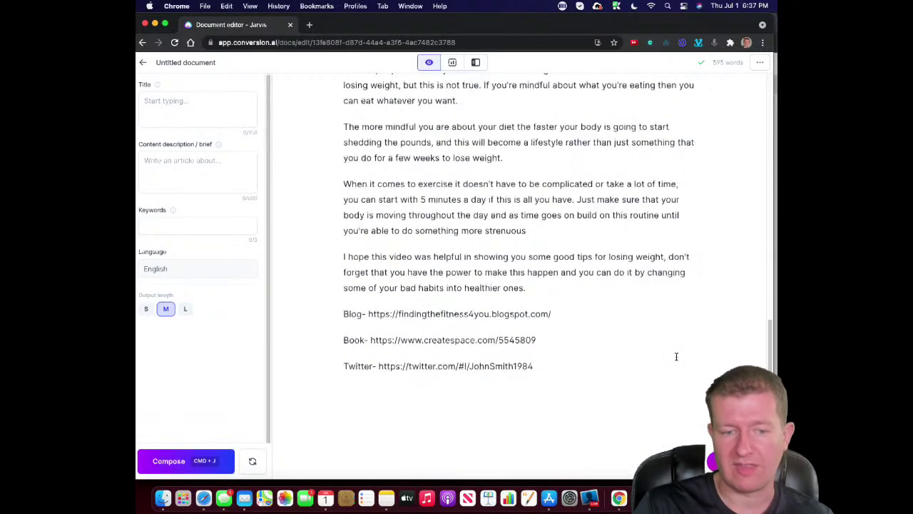
left_click_drag(561, 385, 313, 302)
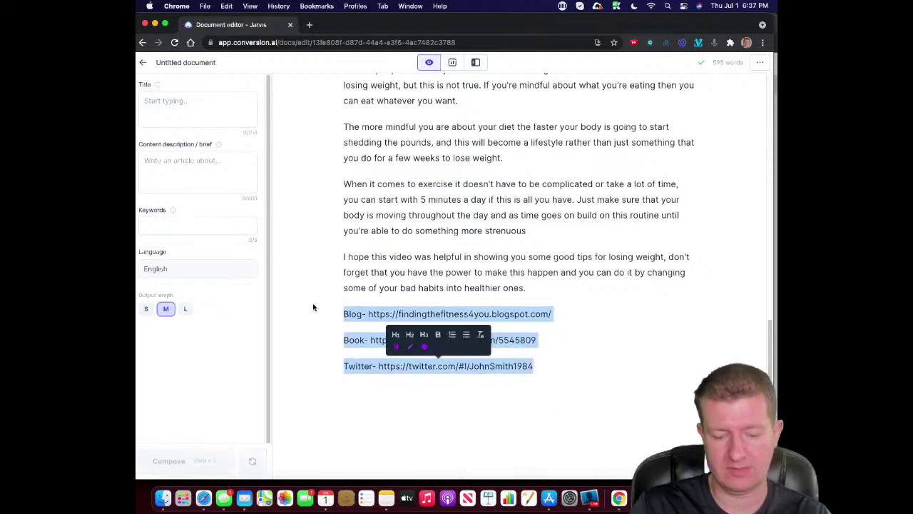
key("BackSpace")
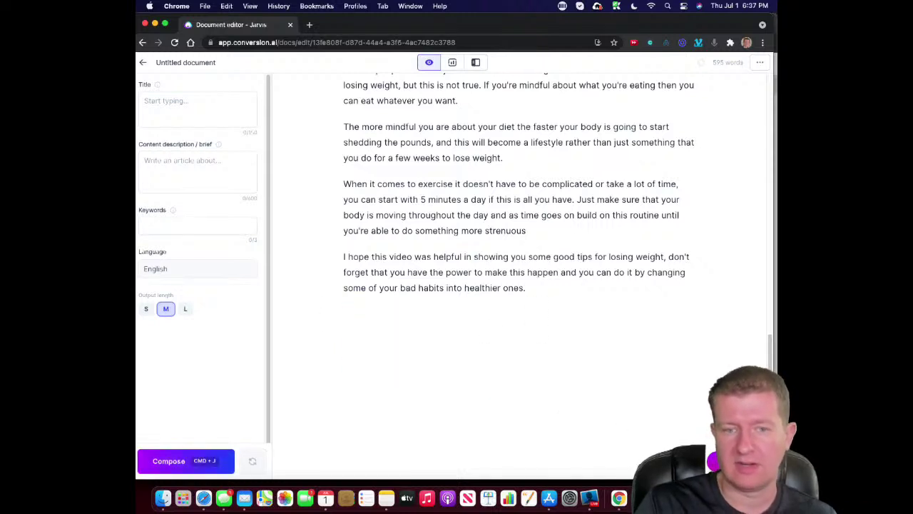
Step: Copy the video description prompt from Espresso and return to the Jarvis document
key("super+Tab")
left_click(381, 120)
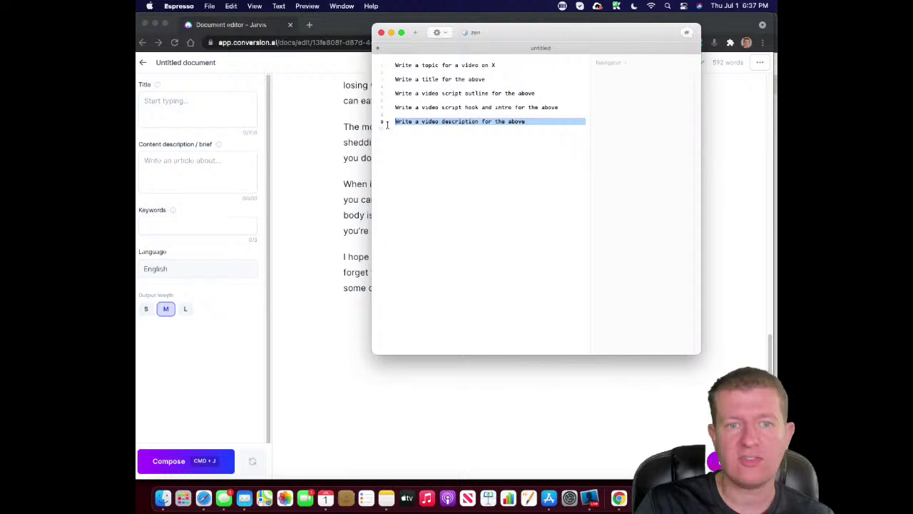
key("super+c")
key("super+Tab")
Step: Paste the video description prompt and have Jarvis generate a hook and numbered tips
key("super+v")
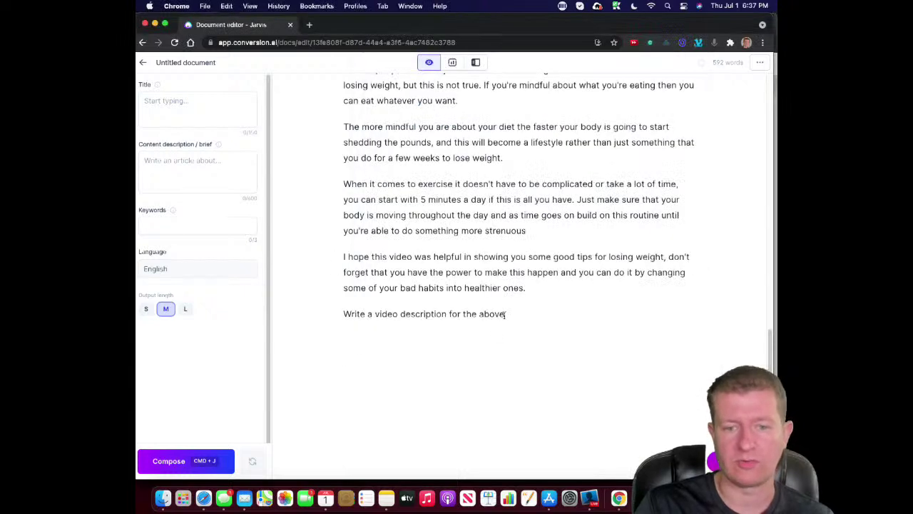
triple_click(514, 314)
key("super+j")
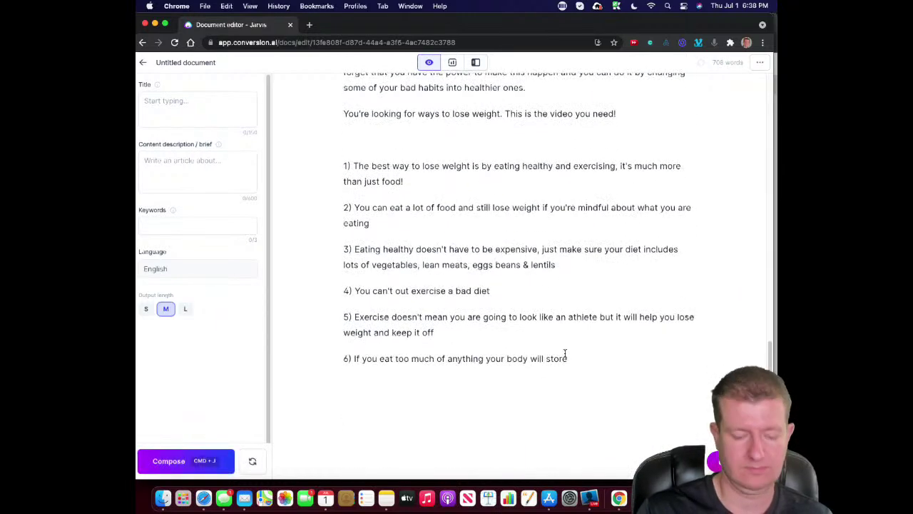
key("super+j")
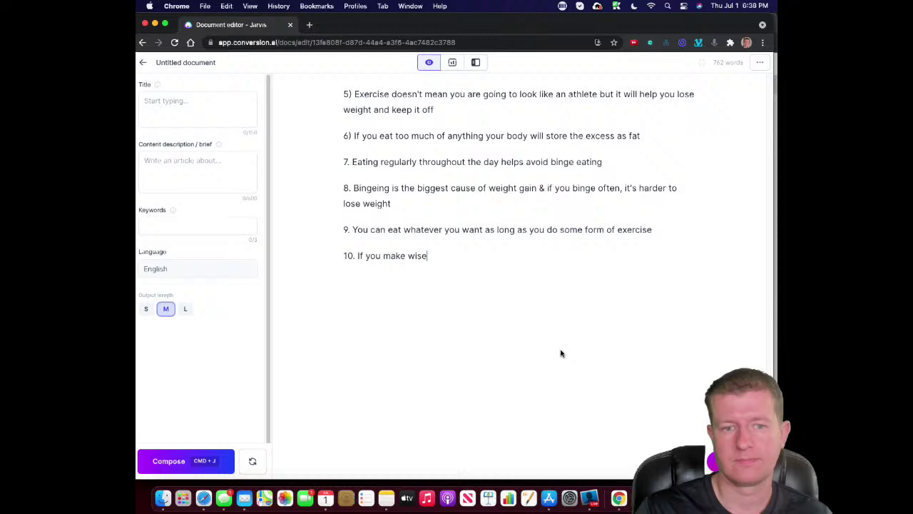
key("super+j")
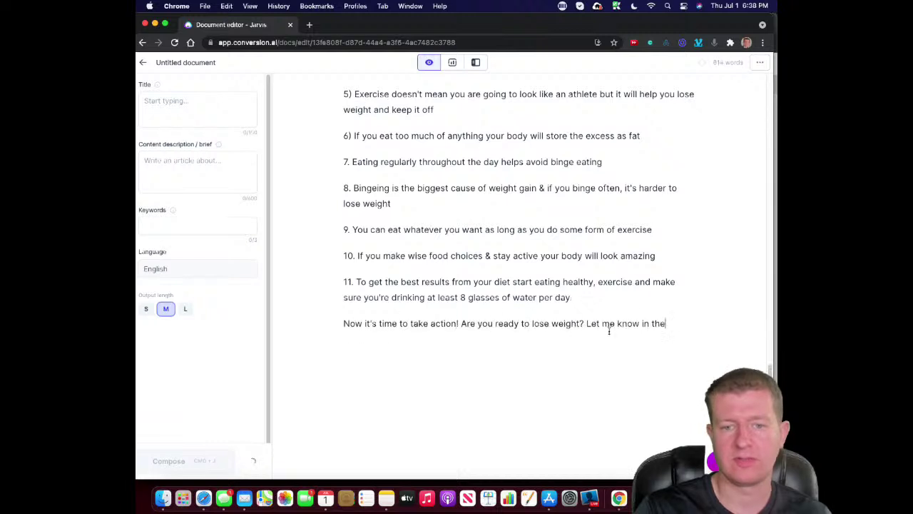
Step: Remove the stray 'I'm' line and the extra eleventh tip, leaving ten tips
left_click_drag(415, 364, 343, 365)
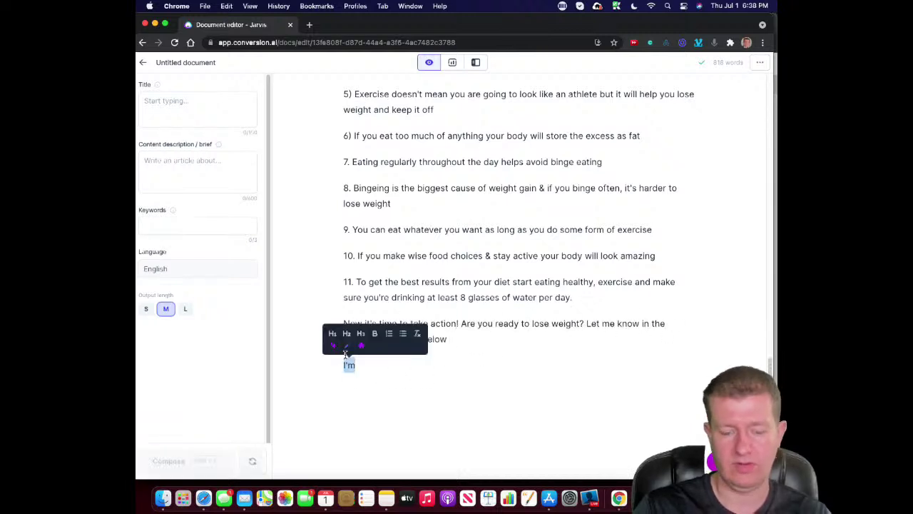
key("BackSpace")
left_click_drag(604, 298, 337, 285)
key("BackSpace")
key("BackSpace")
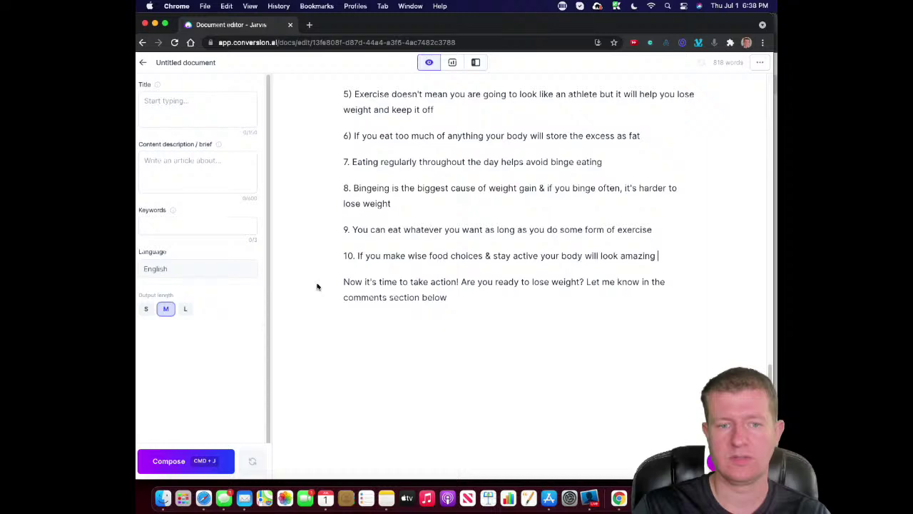
scroll(486, 284, "up", 3)
scroll(484, 293, "up", 8)
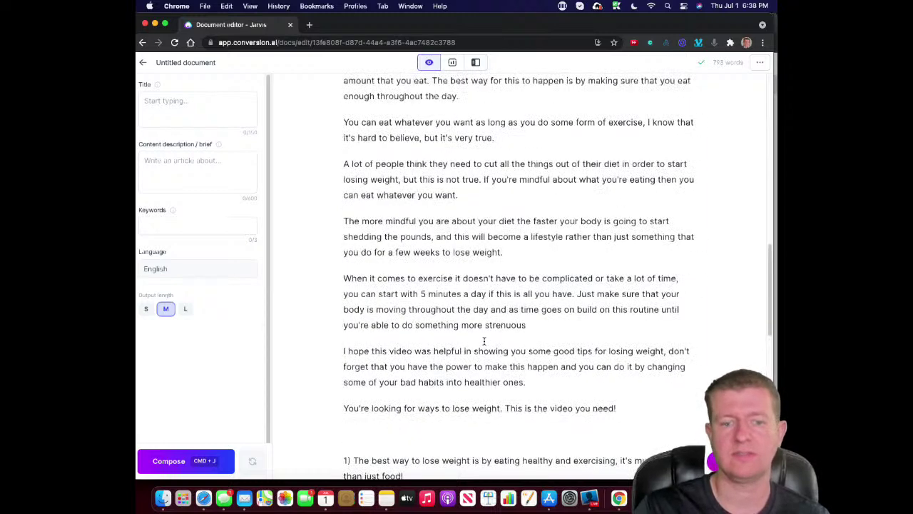
scroll(484, 341, "down", 3)
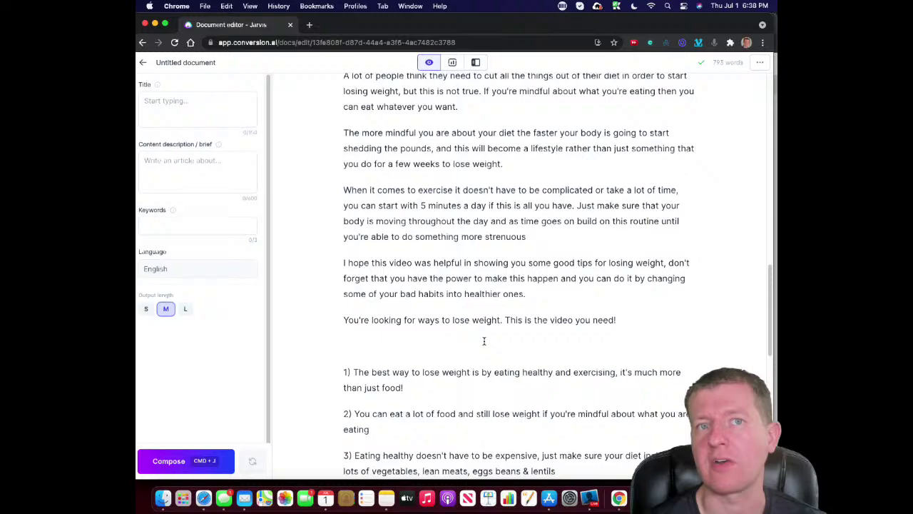
scroll(485, 341, "up", 12)
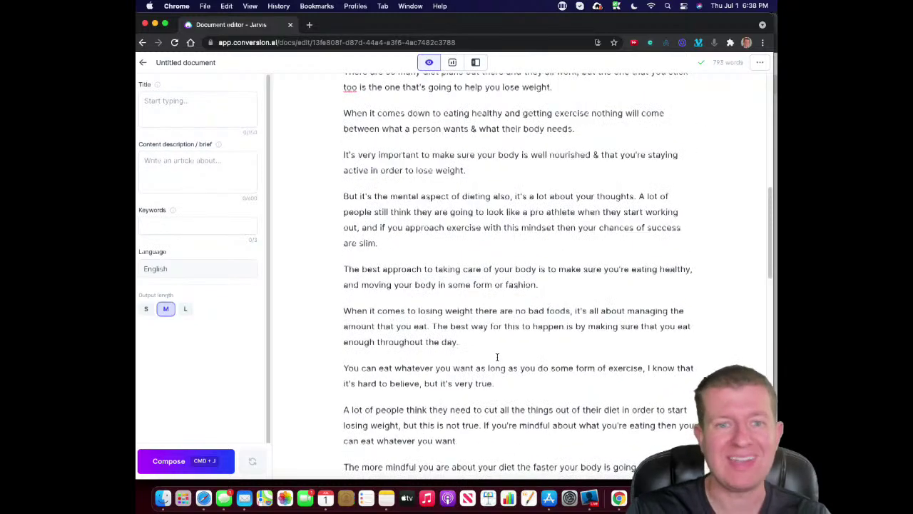
scroll(488, 336, "up", 6)
scroll(492, 332, "up", 9)
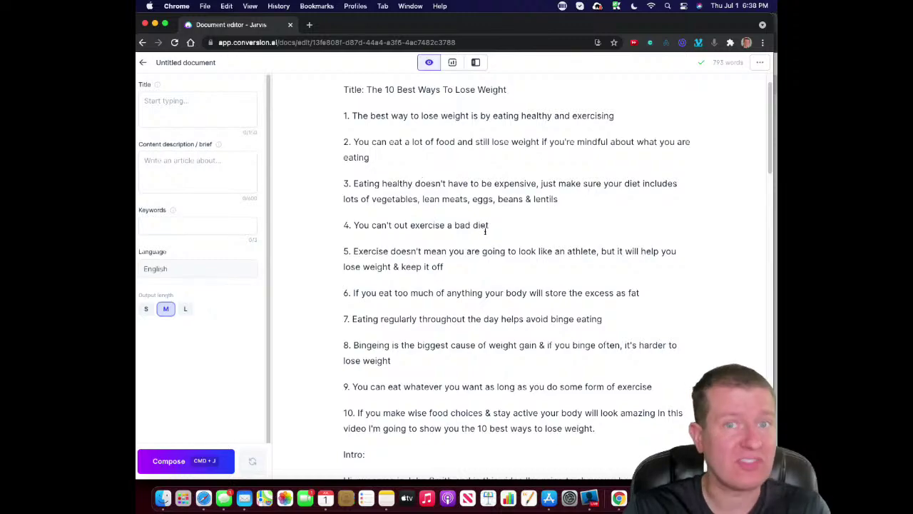
scroll(484, 228, "down", 2)
scroll(496, 257, "down", 10)
scroll(499, 285, "down", 1)
scroll(510, 360, "down", 10)
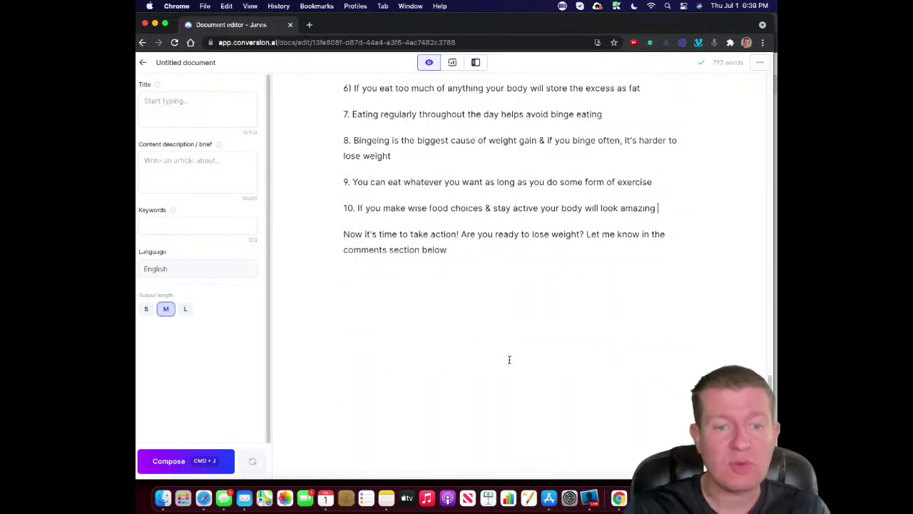